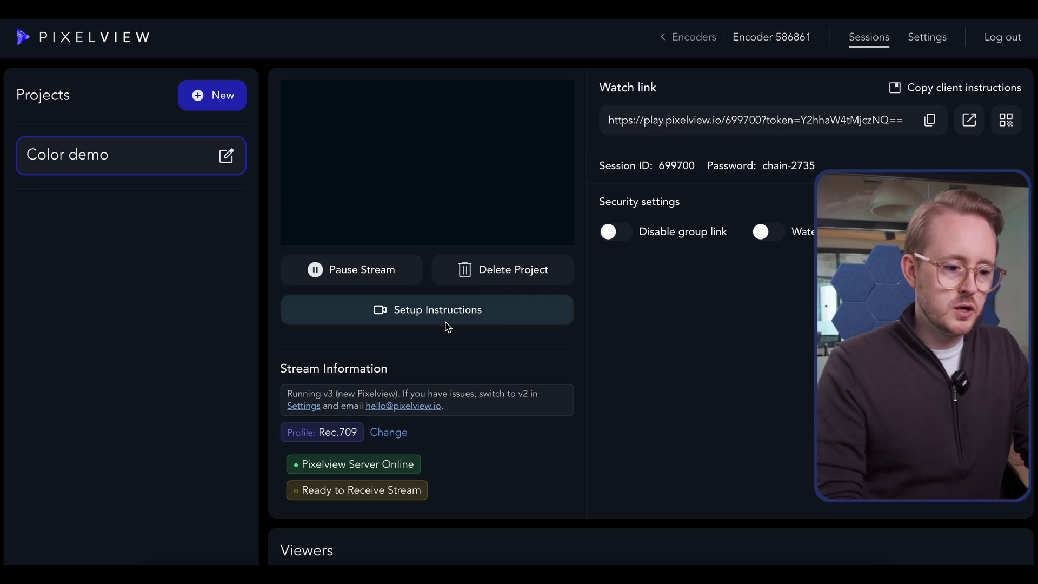
Step: Open the Stream Setup Guide for the Color demo project's online session
click(450, 312)
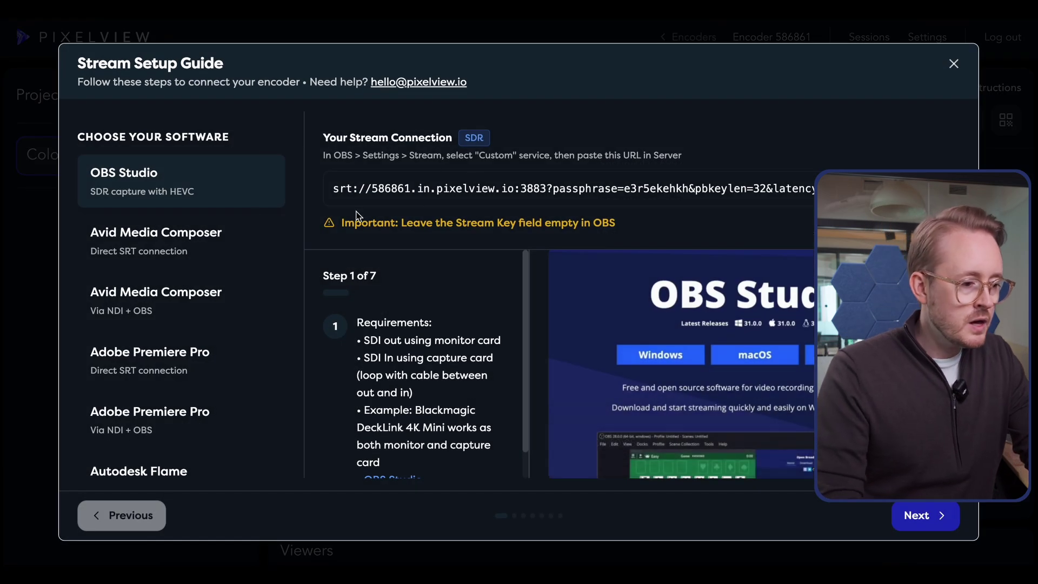
Step: Compare the Avid Media Composer direct SRT and NDI + OBS instructions
click(234, 247)
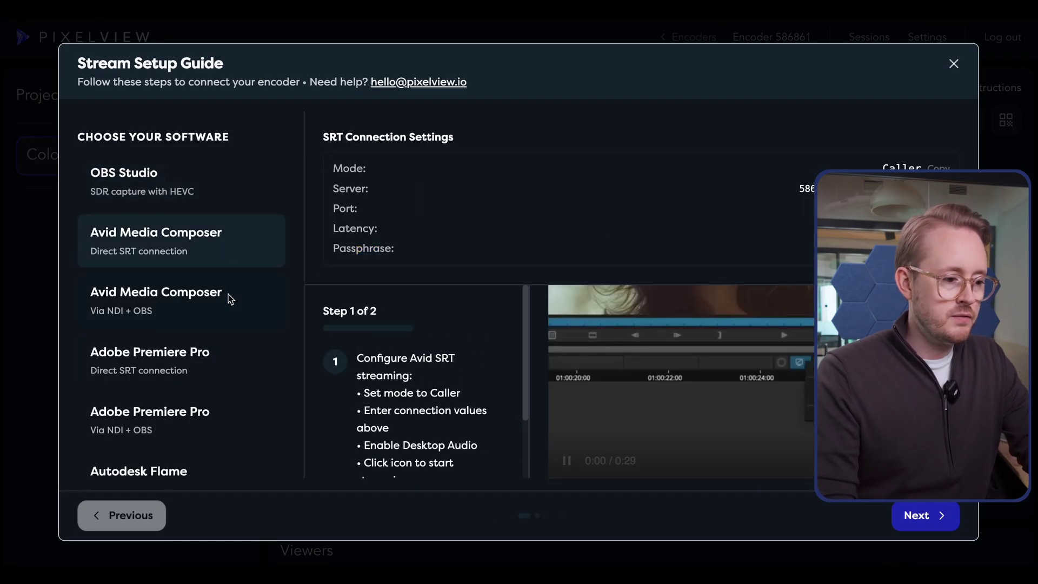
click(228, 296)
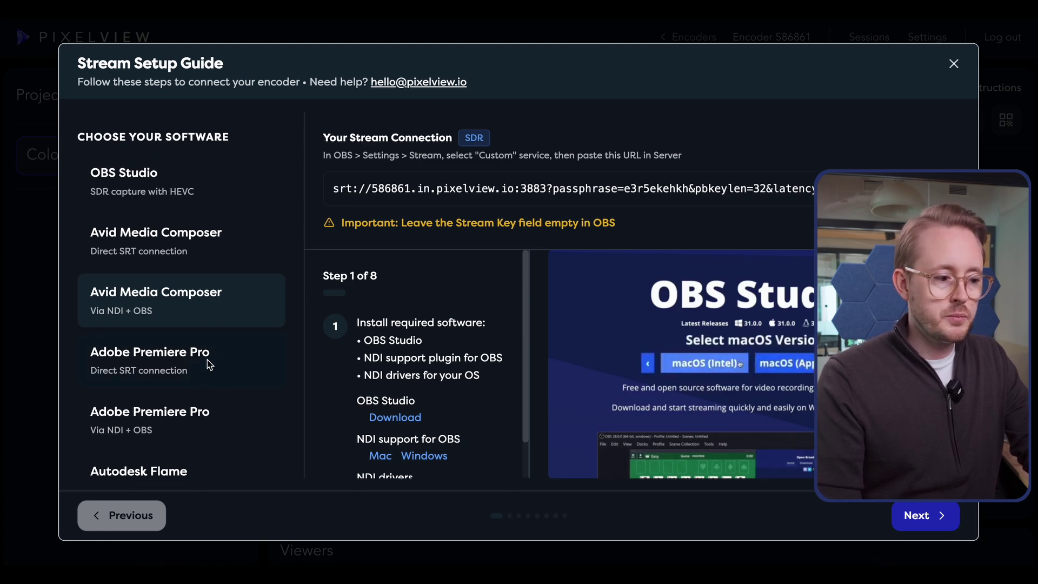
click(211, 255)
Step: Return to the OBS Studio instructions and visit the OBS Studio download website
click(181, 169)
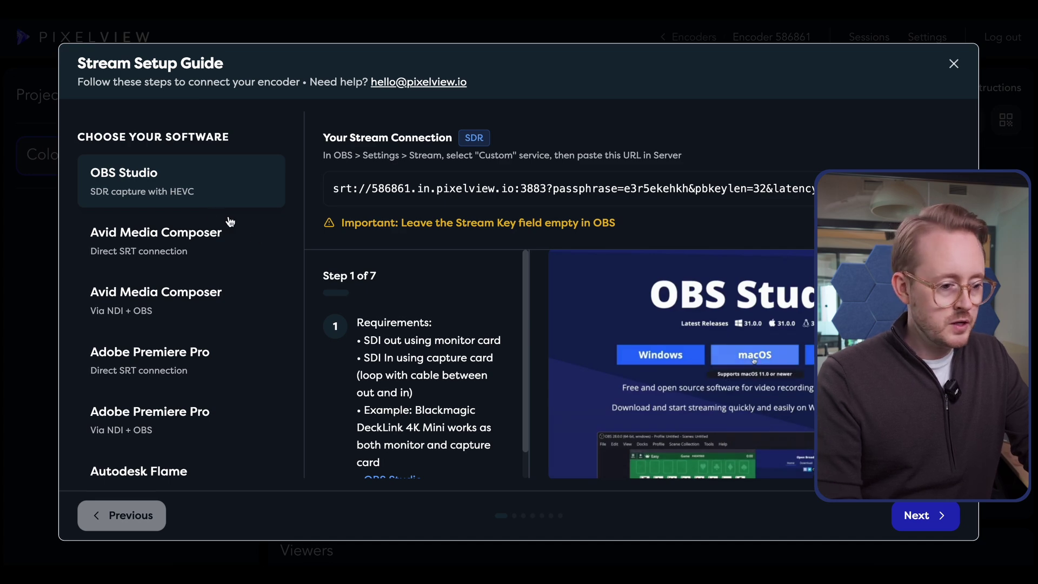
scroll(375, 338, down, 1)
click(400, 458)
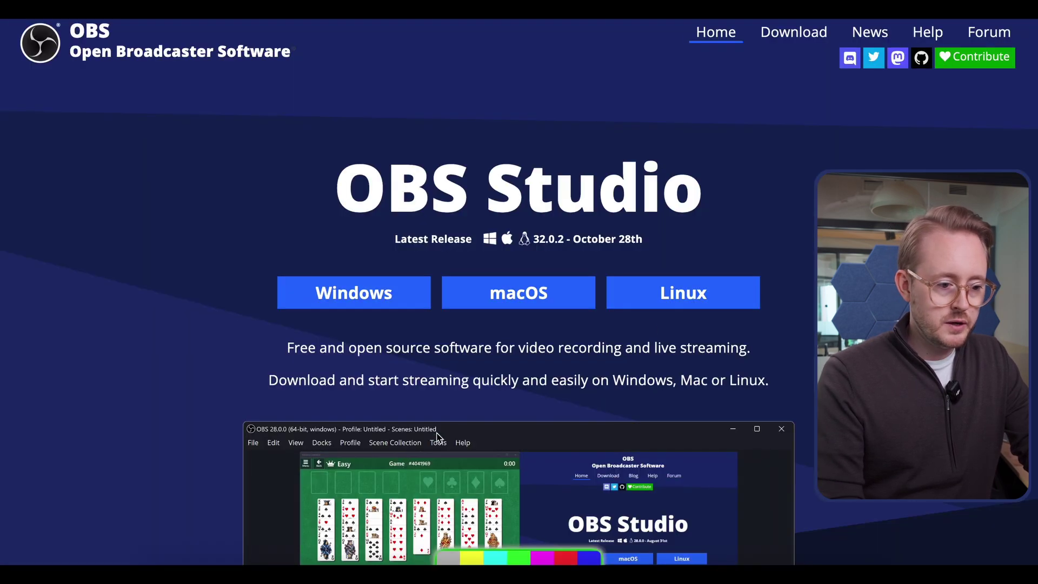
scroll(413, 287, down, 1)
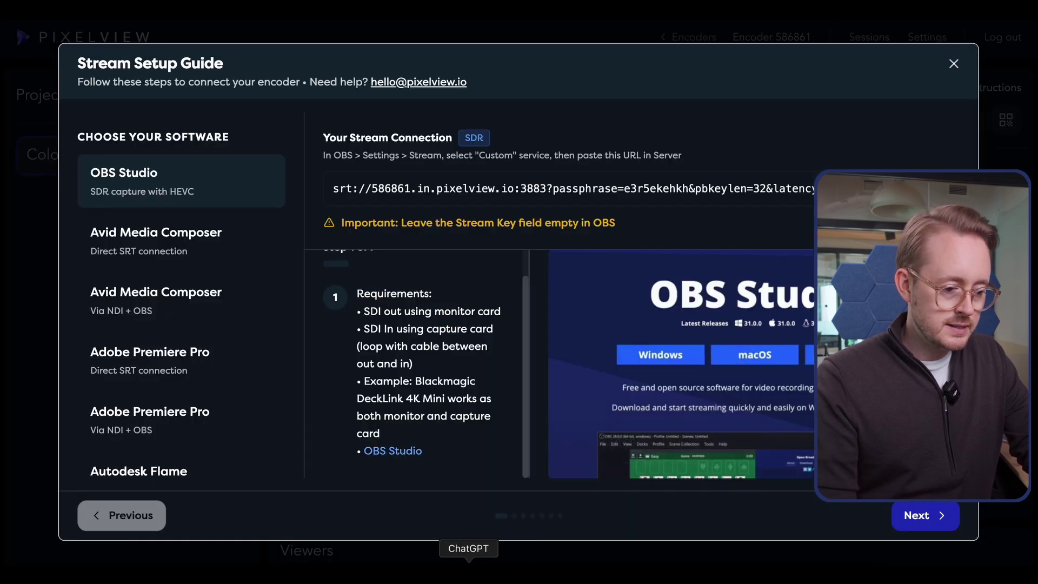
Step: Delete the existing Blackmagic Device source in OBS Studio
click(434, 572)
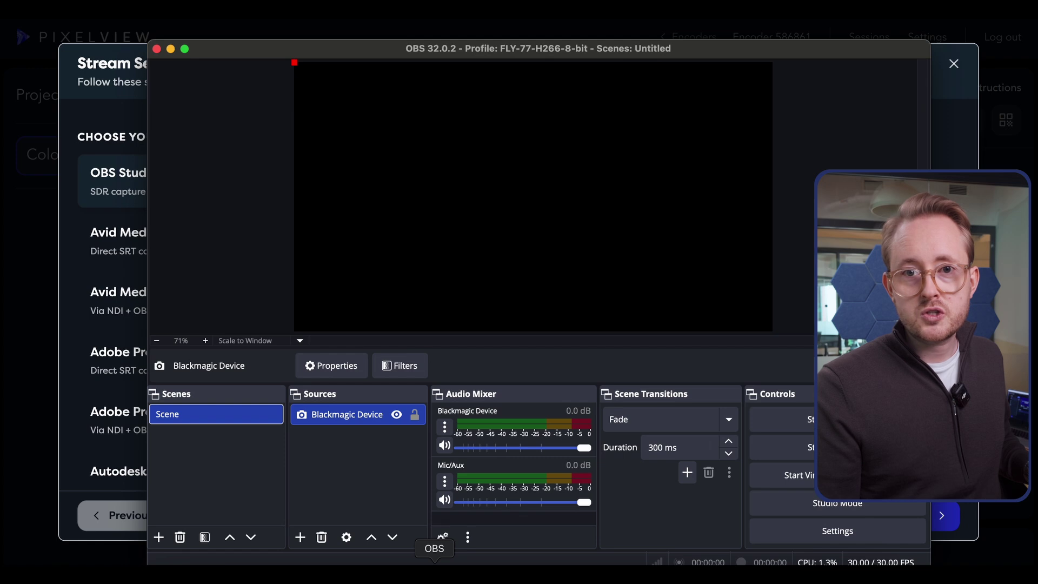
click(378, 420)
key(Delete)
key(Return)
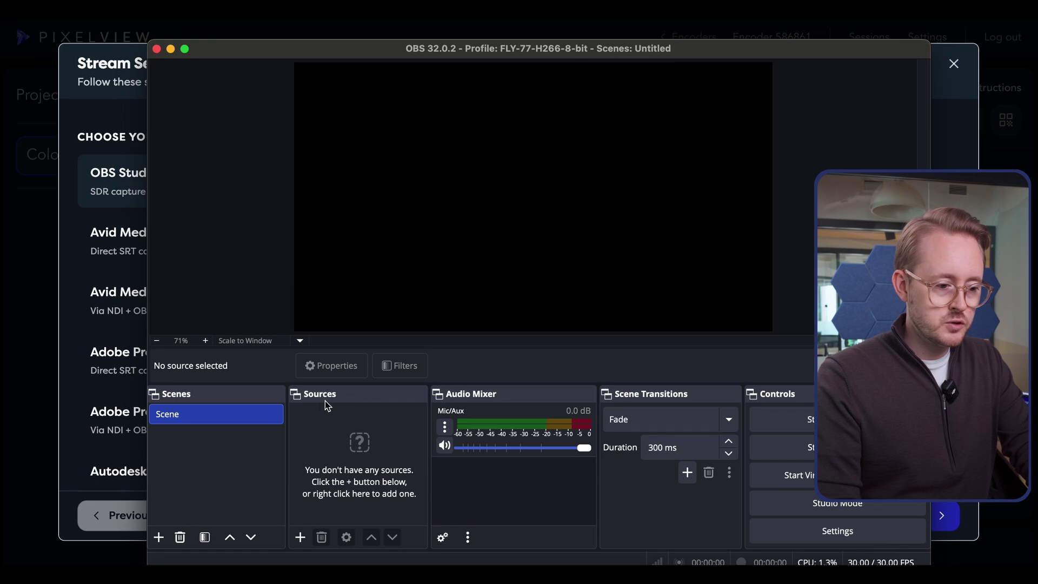
Step: Add a new Blackmagic Device source
click(300, 537)
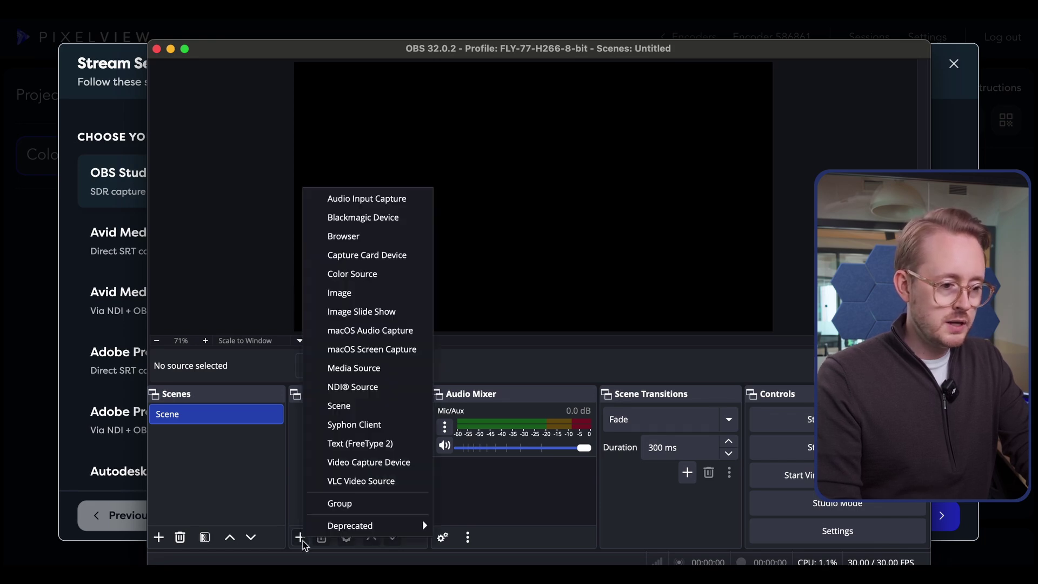
click(397, 217)
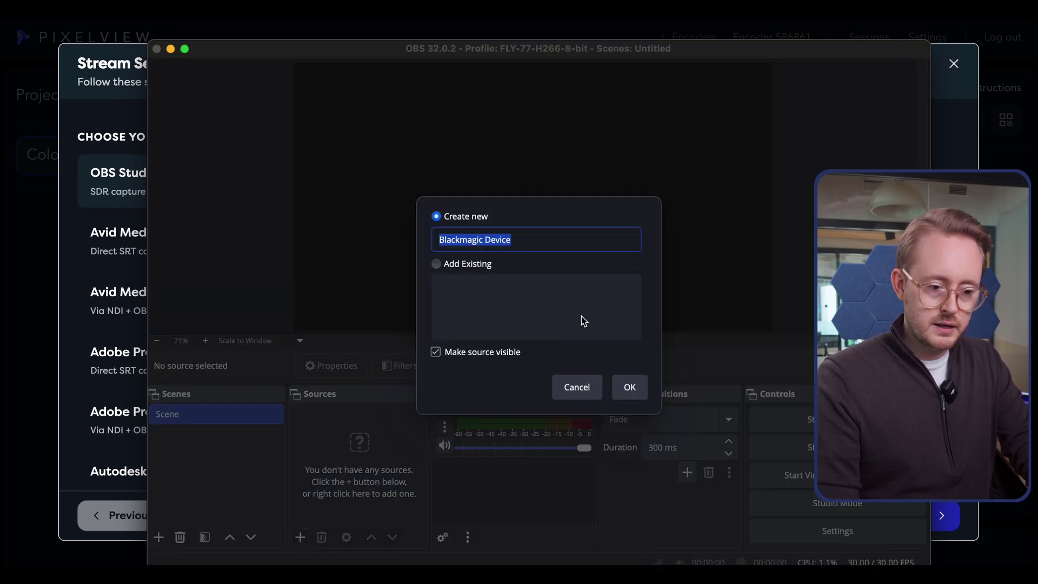
click(636, 393)
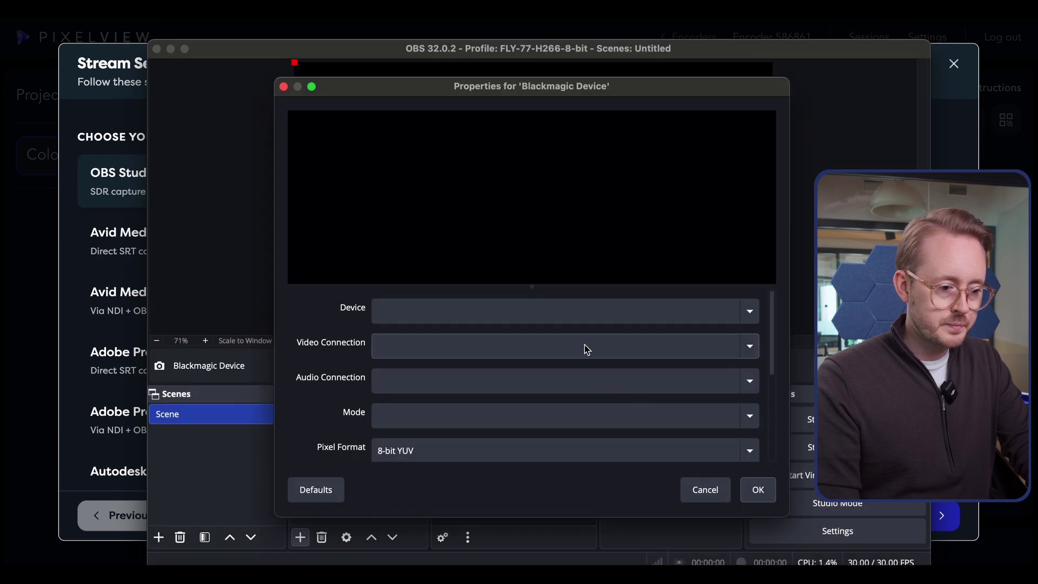
Step: Set the source device to UltraStudio 4K Mini and check Resolve's cave footage output
click(570, 306)
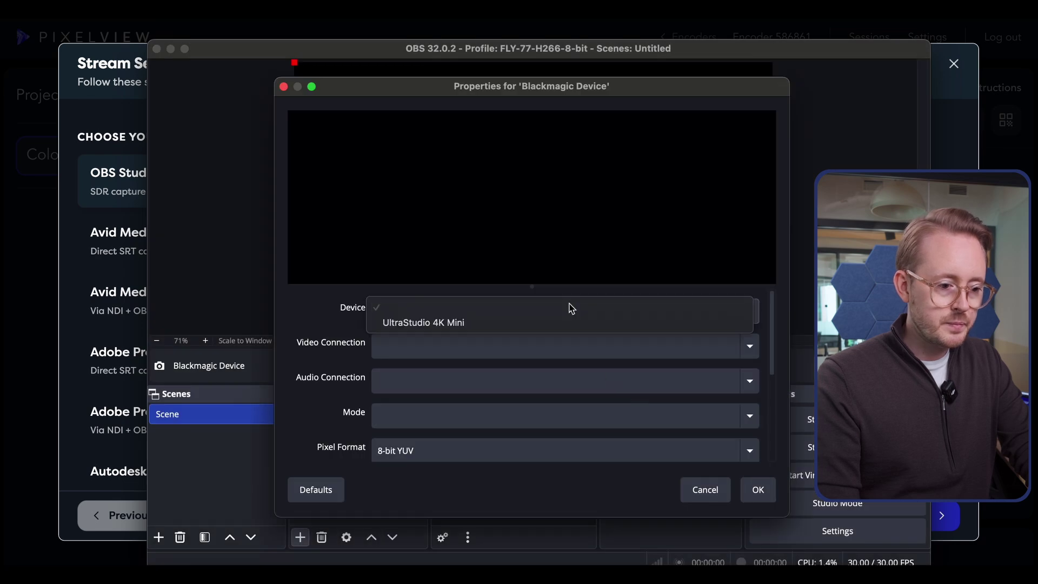
click(490, 324)
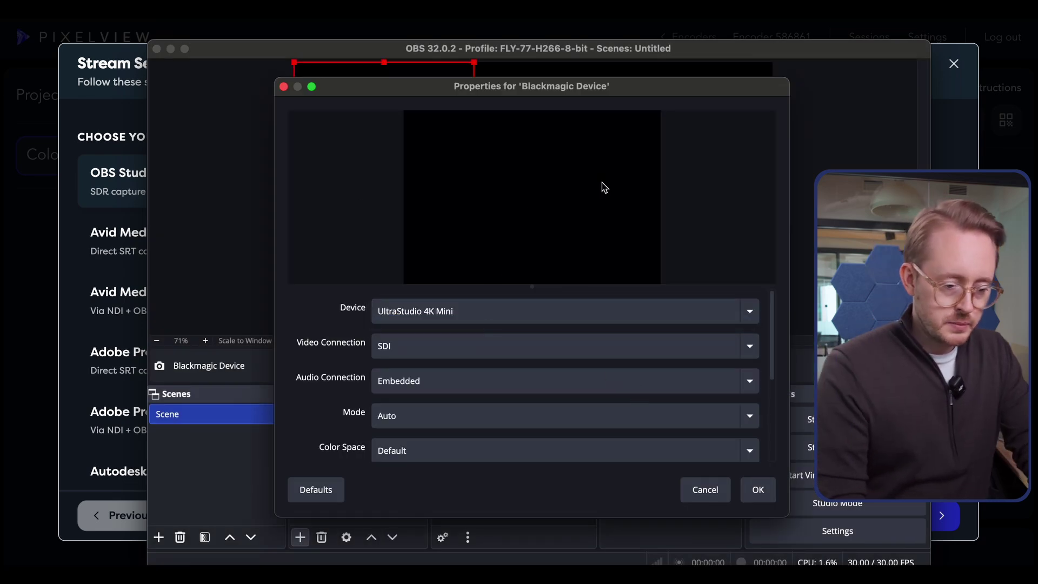
key(alt+space)
text(re)
key(Escape)
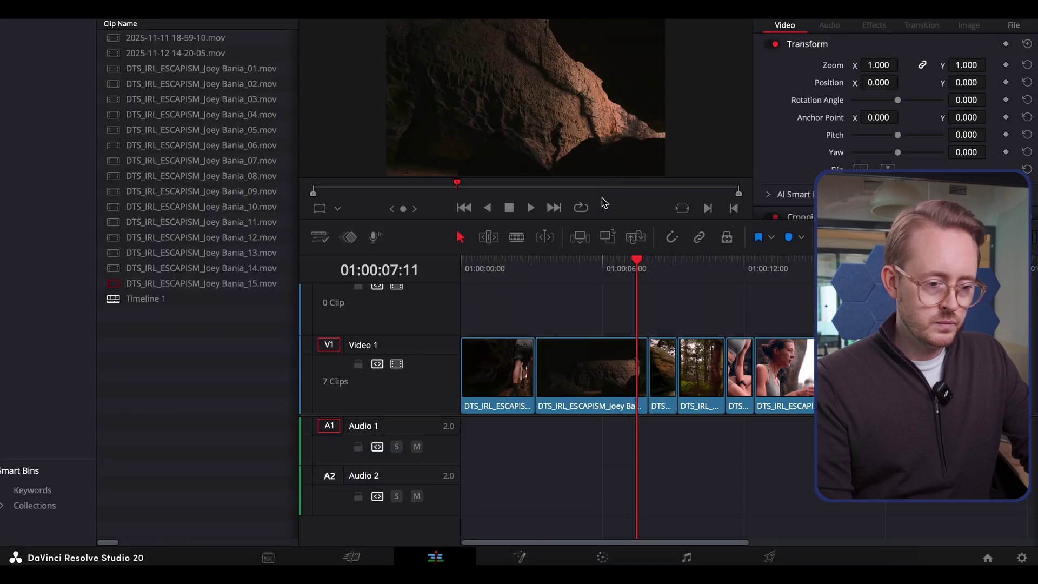
key(super+Tab)
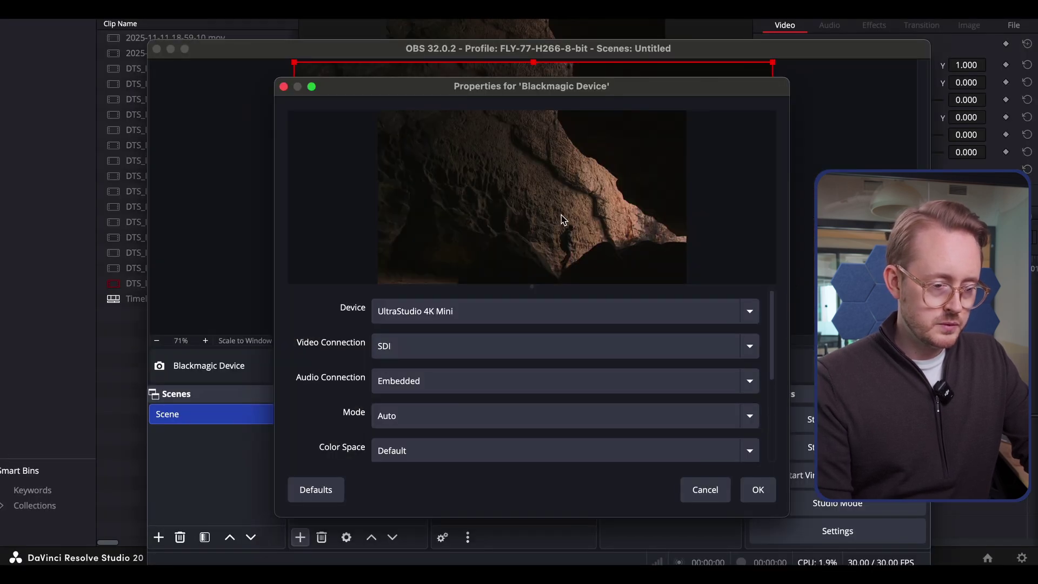
key(super+Tab)
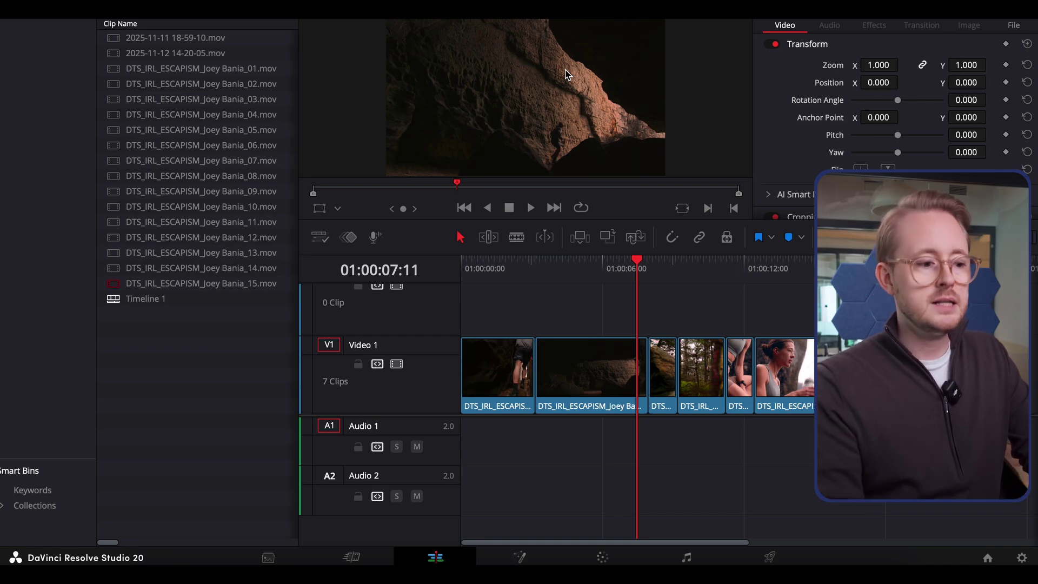
key(super+Tab)
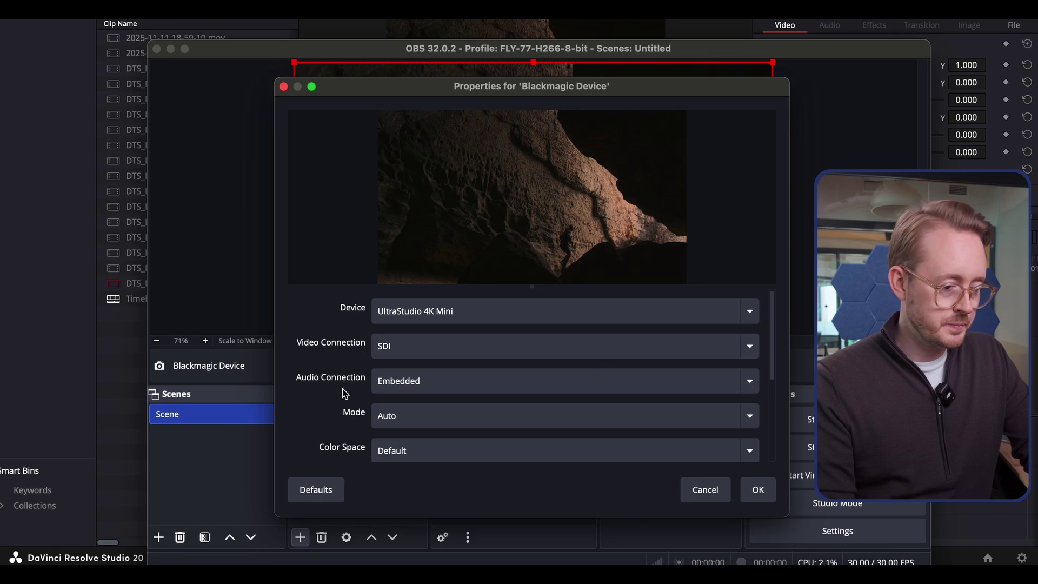
Step: Try 2160p23.98 as capture mode, then leave the capture mode on Auto
scroll(342, 348, down, 5)
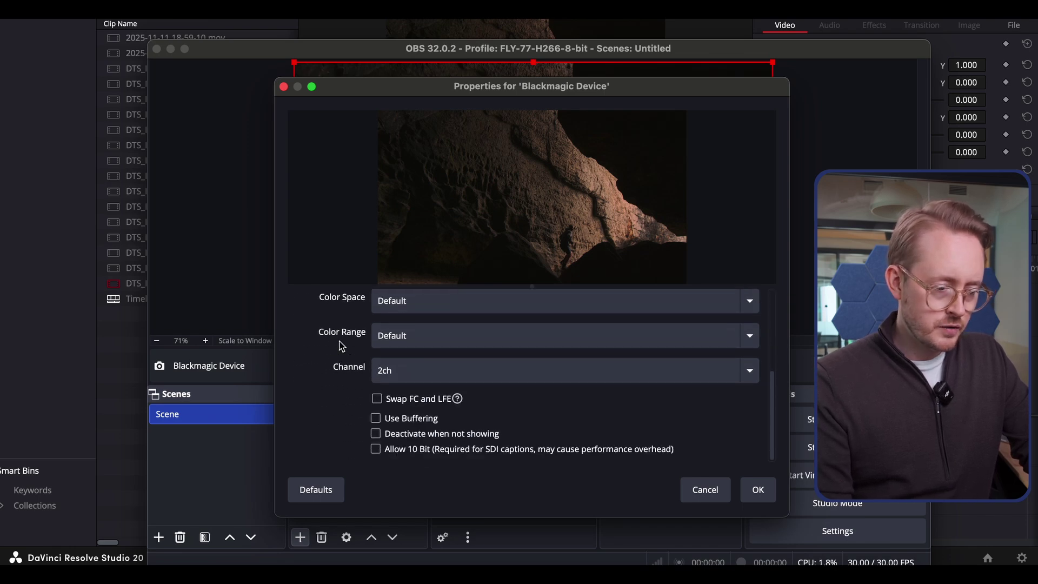
scroll(343, 349, up, 5)
scroll(343, 345, down, 3)
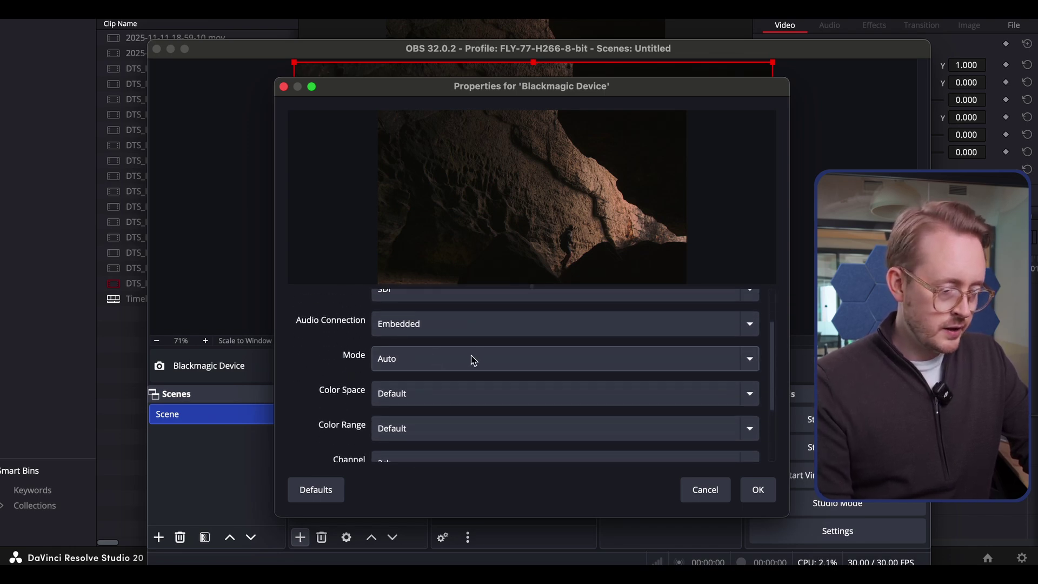
click(473, 361)
click(471, 354)
click(411, 358)
scroll(409, 358, up, 2)
click(409, 358)
scroll(410, 355, up, 5)
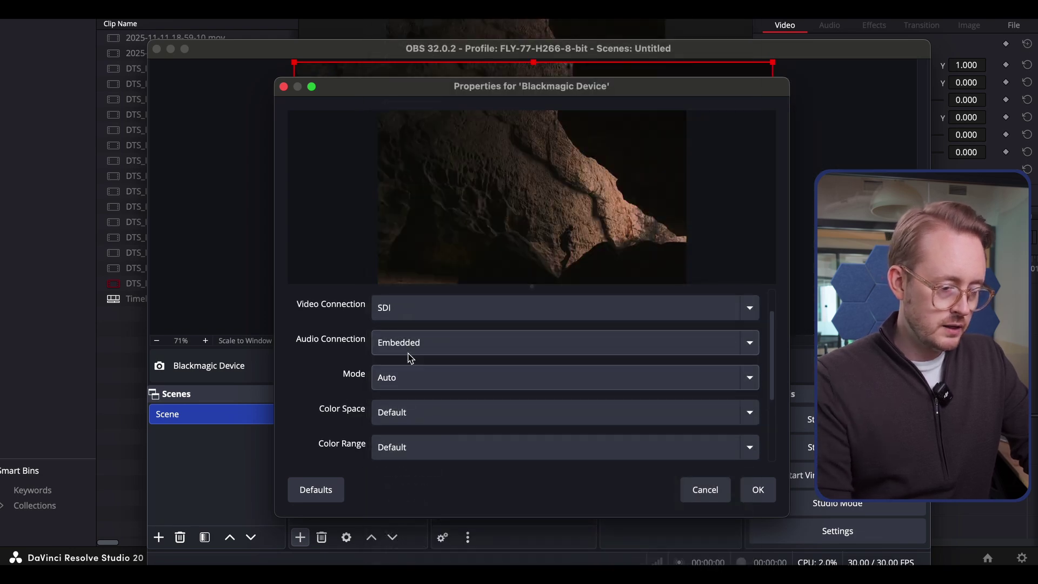
Step: Set the source's Color Space to Rec. 709
click(479, 416)
click(477, 444)
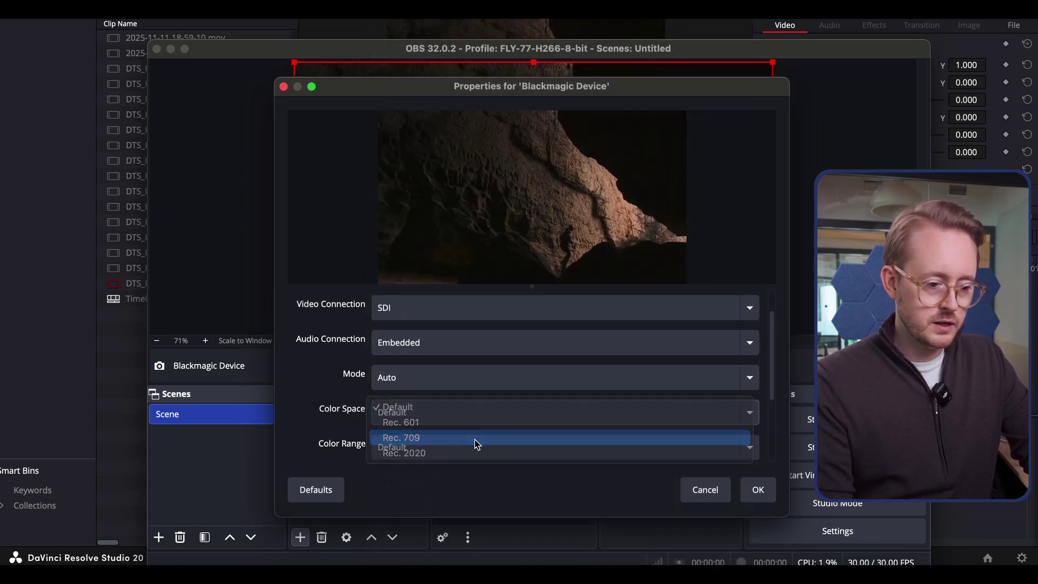
scroll(325, 359, down, 3)
scroll(327, 360, up, 1)
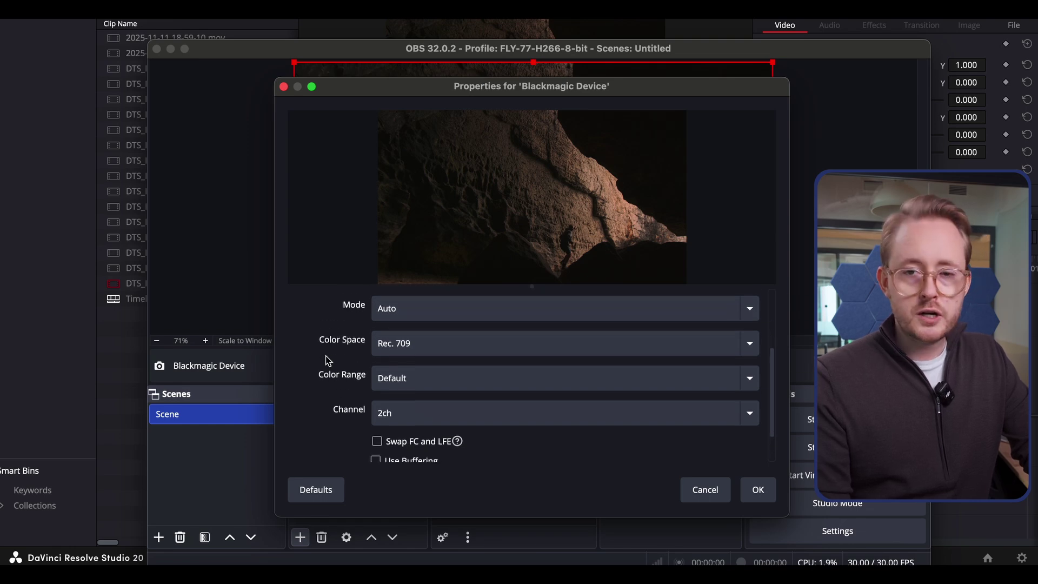
click(433, 343)
click(326, 348)
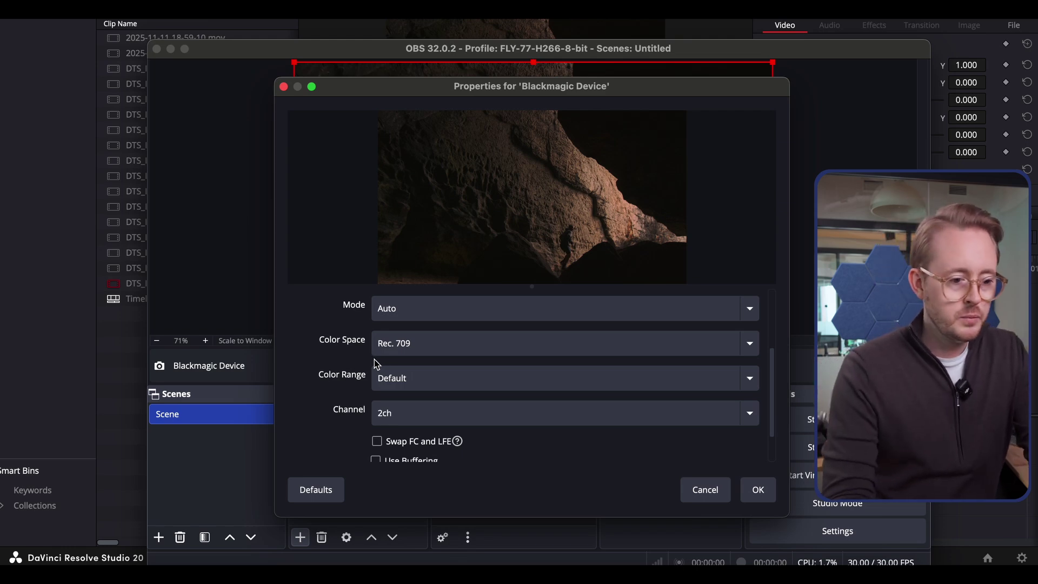
Step: Set Color Range to Limited and apply the Blackmagic source settings
click(475, 379)
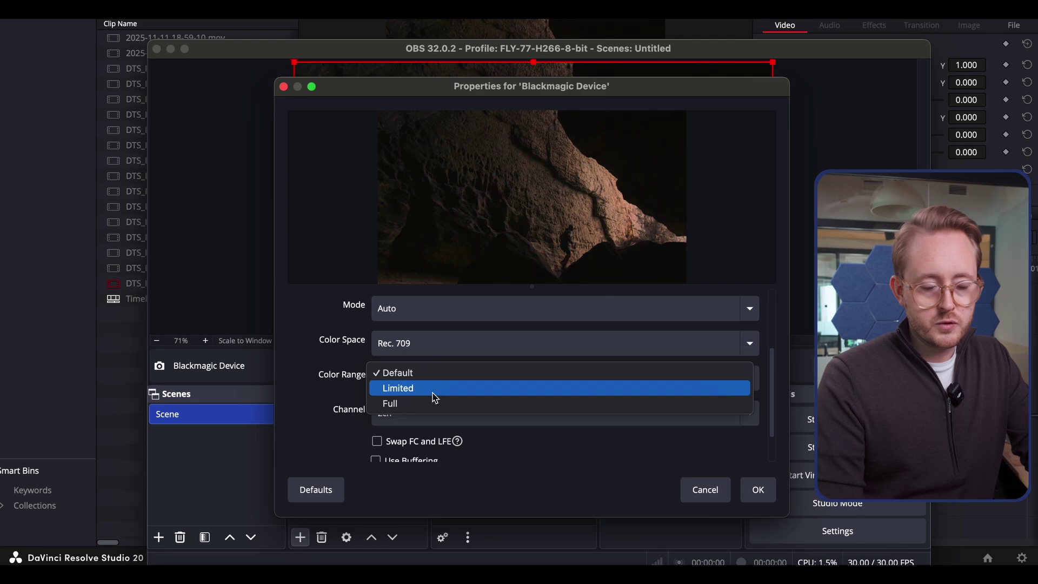
click(433, 393)
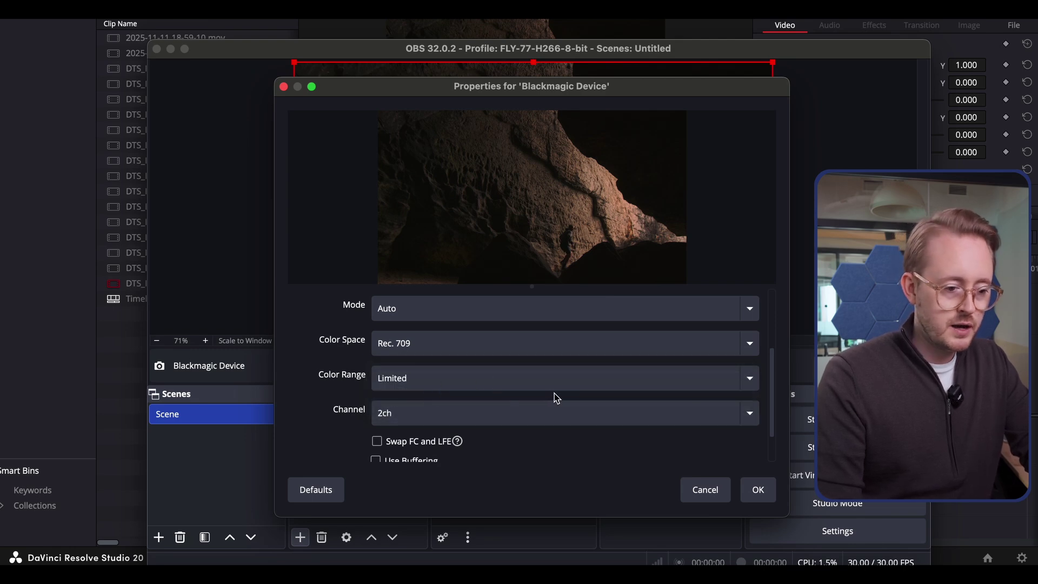
scroll(366, 402, down, 2)
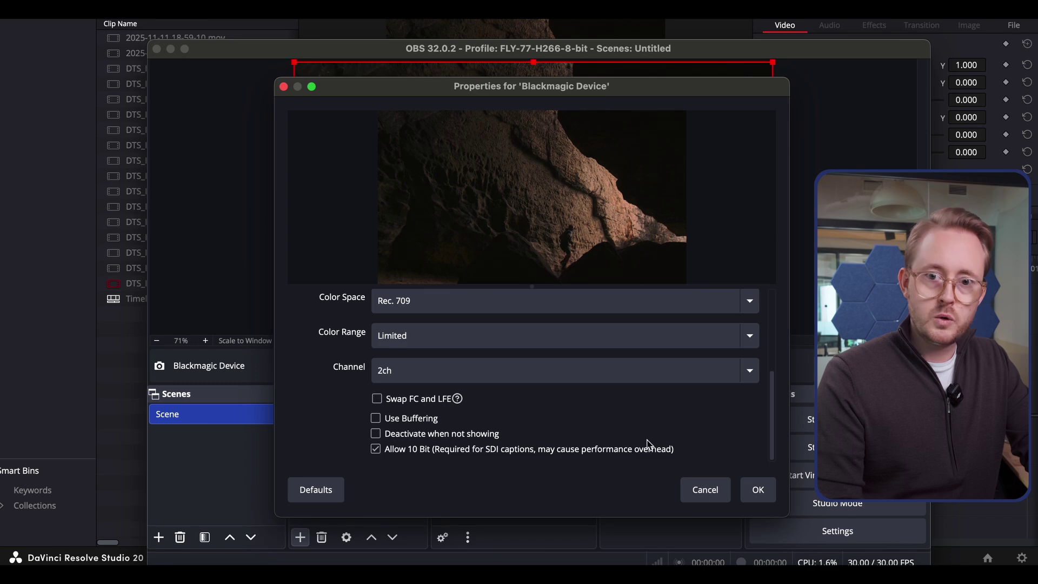
click(763, 493)
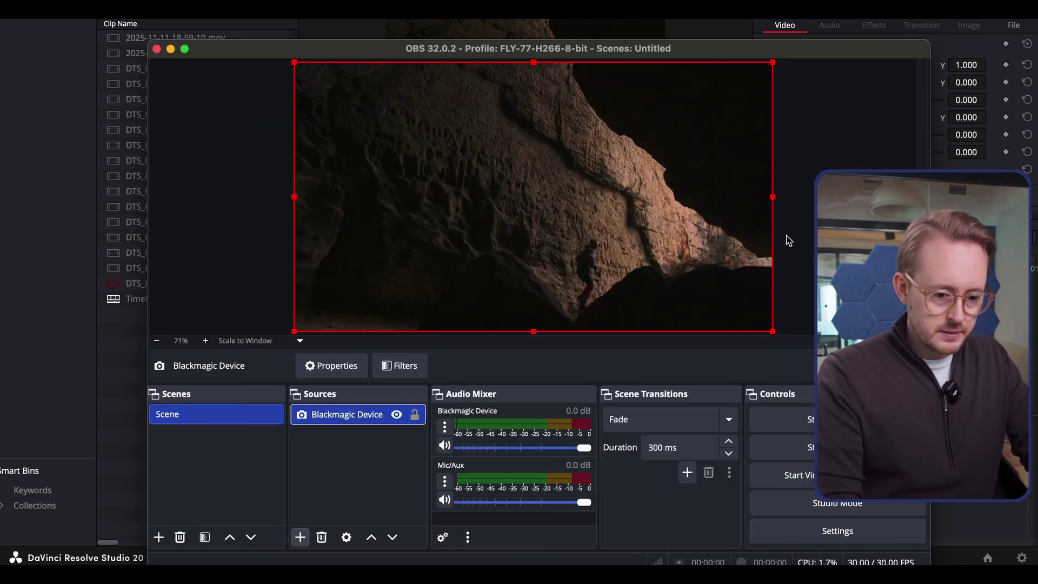
key(super+h)
Step: Check Resolve's Project Settings show Video data levels and 10-bit monitoring, closing without saving
click(1021, 557)
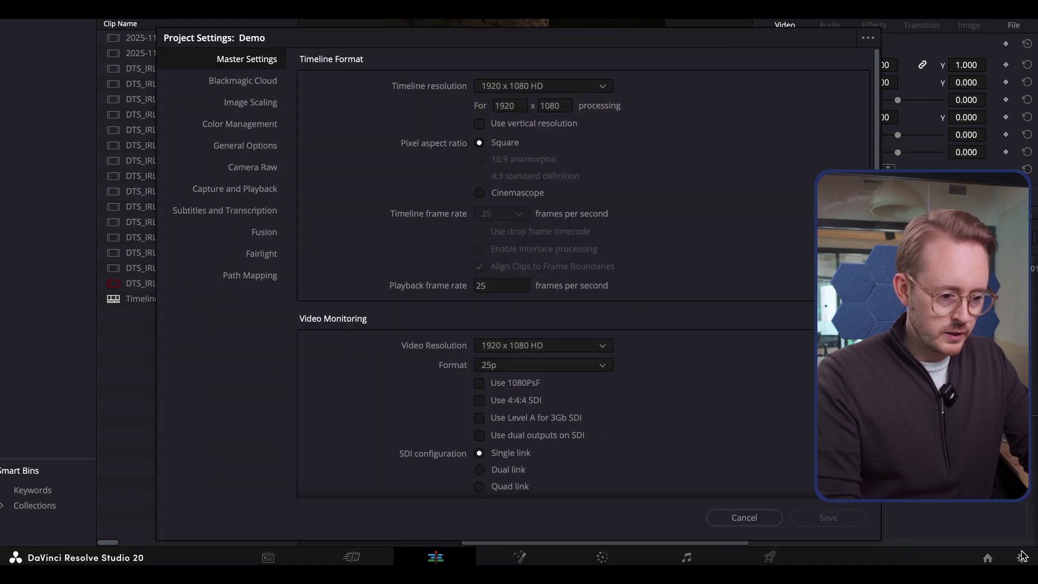
scroll(709, 314, down, 5)
scroll(709, 314, up, 2)
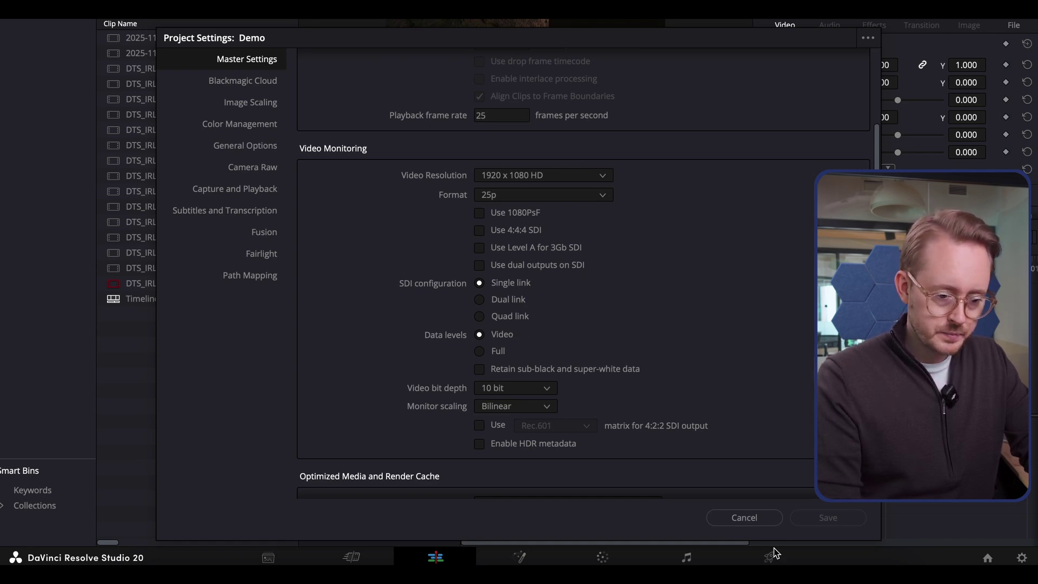
click(756, 519)
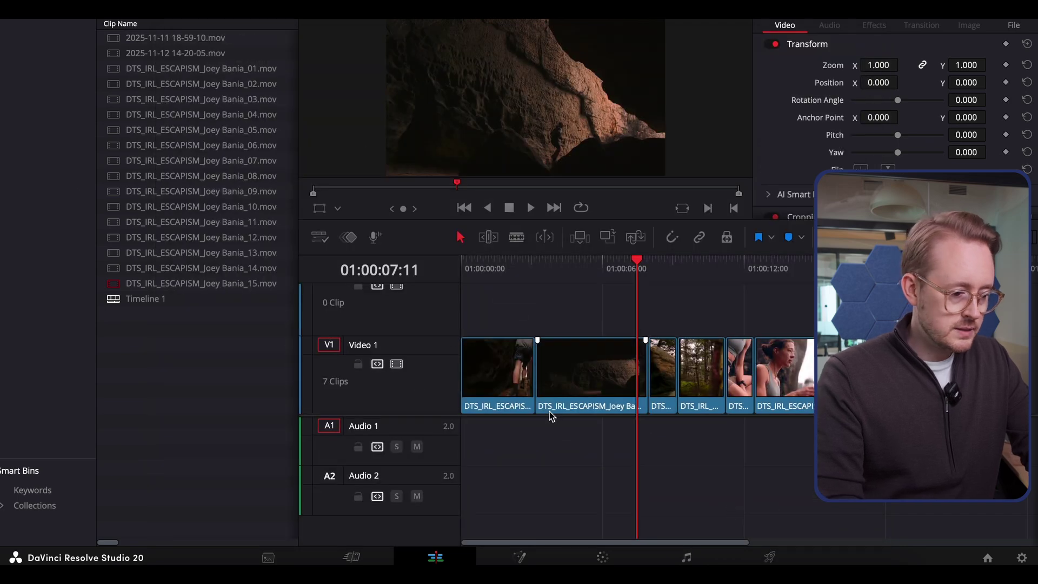
Step: Copy the SRT connection URL from Pixelview's Stream Setup Guide
click(568, 562)
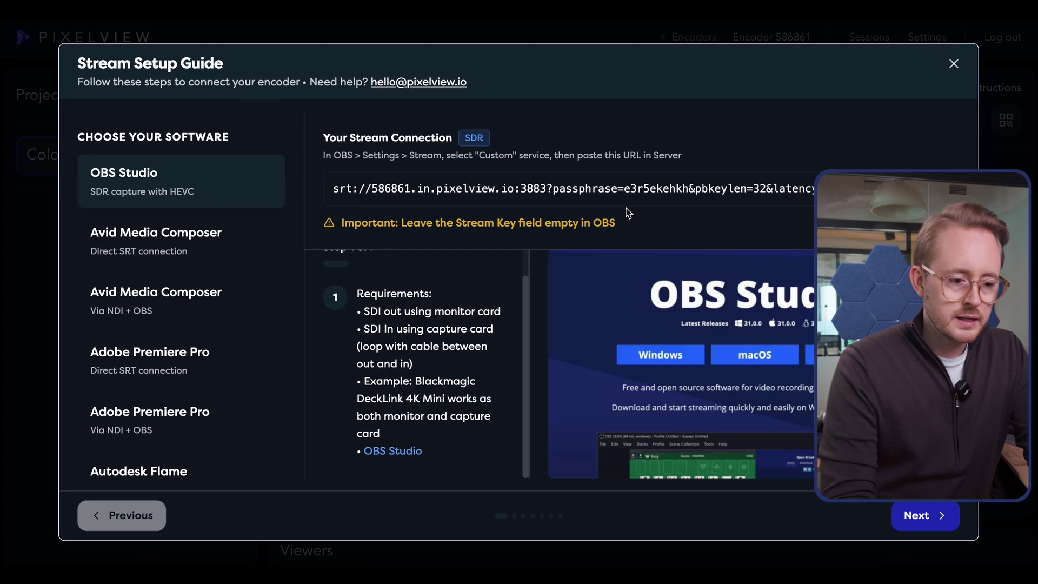
click(627, 190)
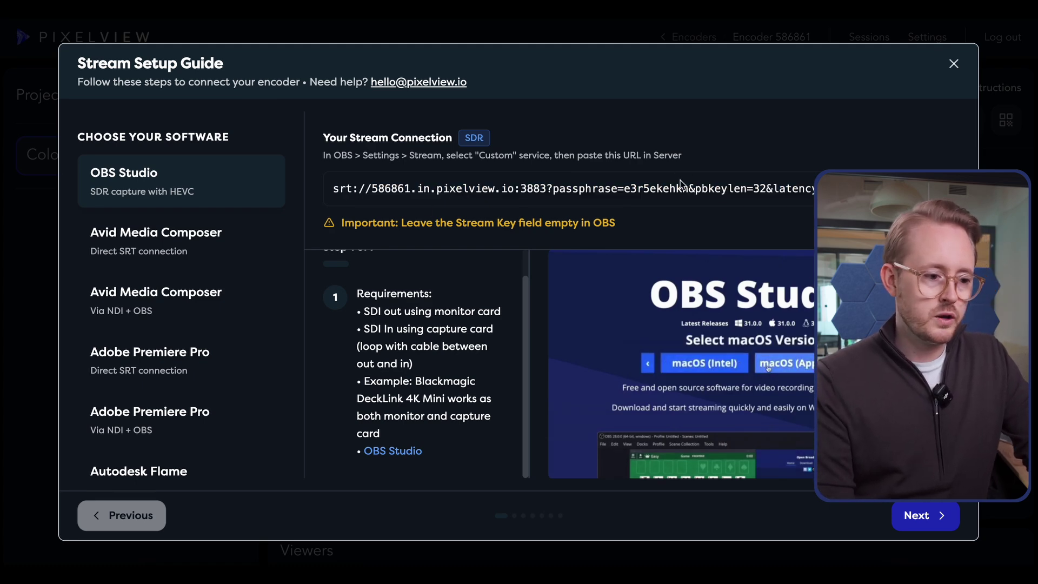
drag(405, 192, 495, 192)
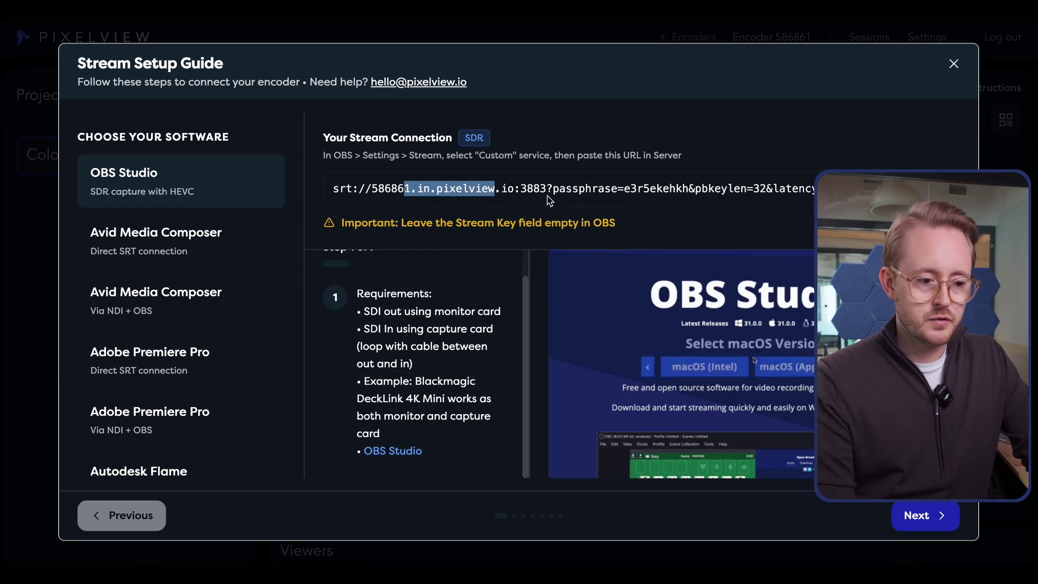
click(587, 182)
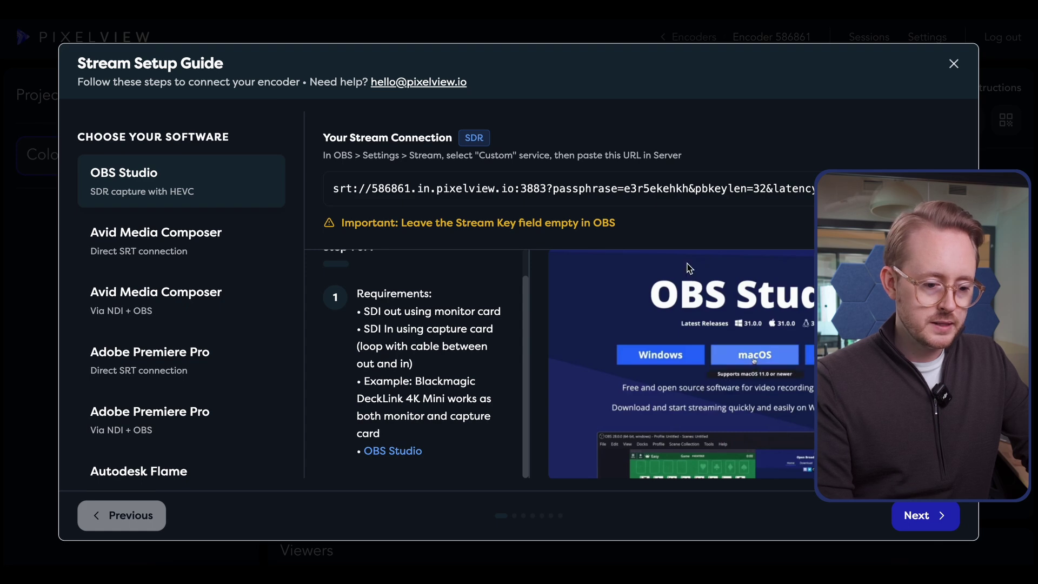
click(417, 574)
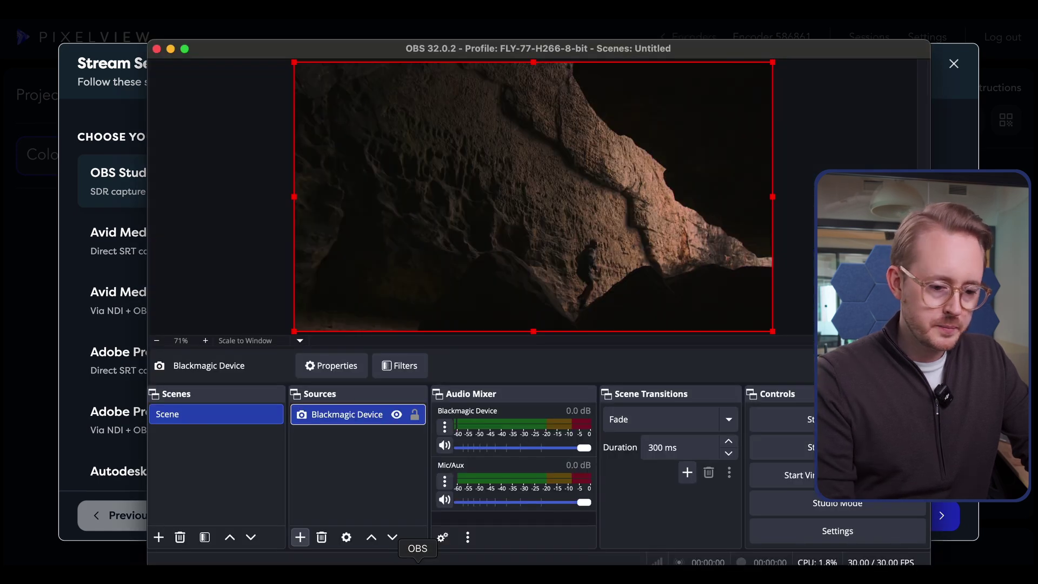
Step: Set the stream service to Custom with the pasted Pixelview SRT URL as server
click(837, 530)
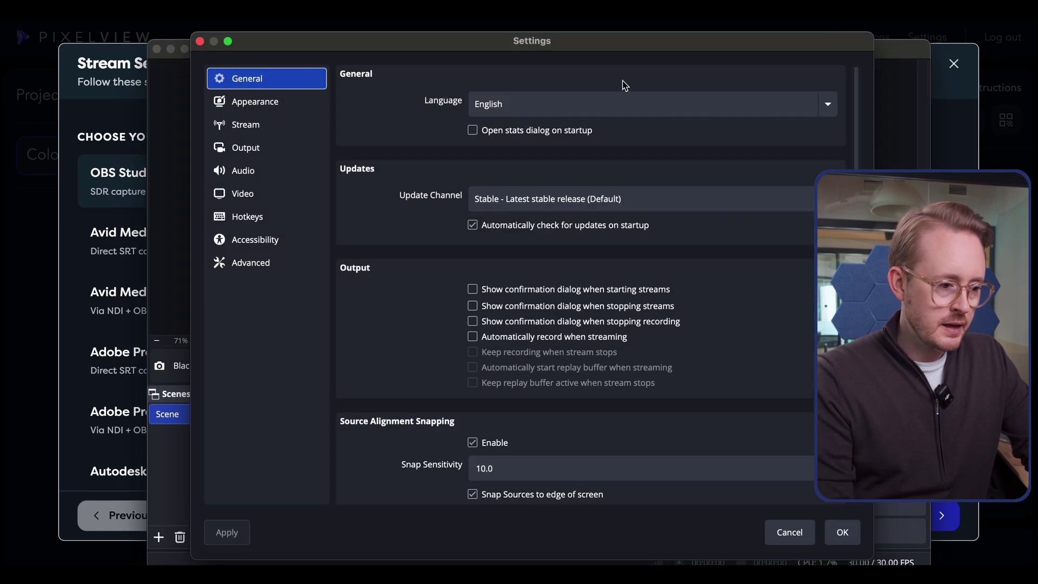
click(285, 133)
click(573, 79)
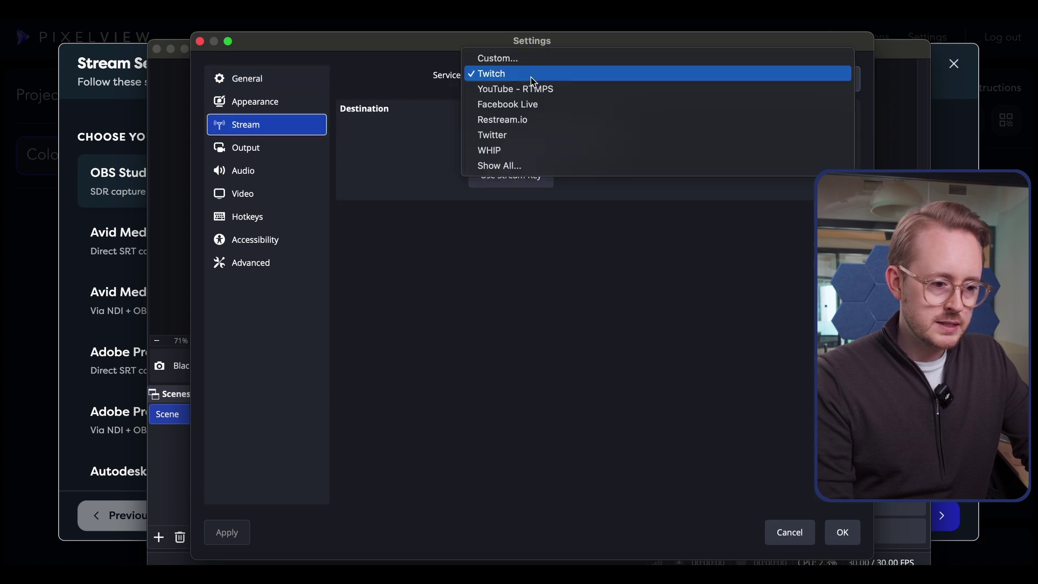
click(543, 63)
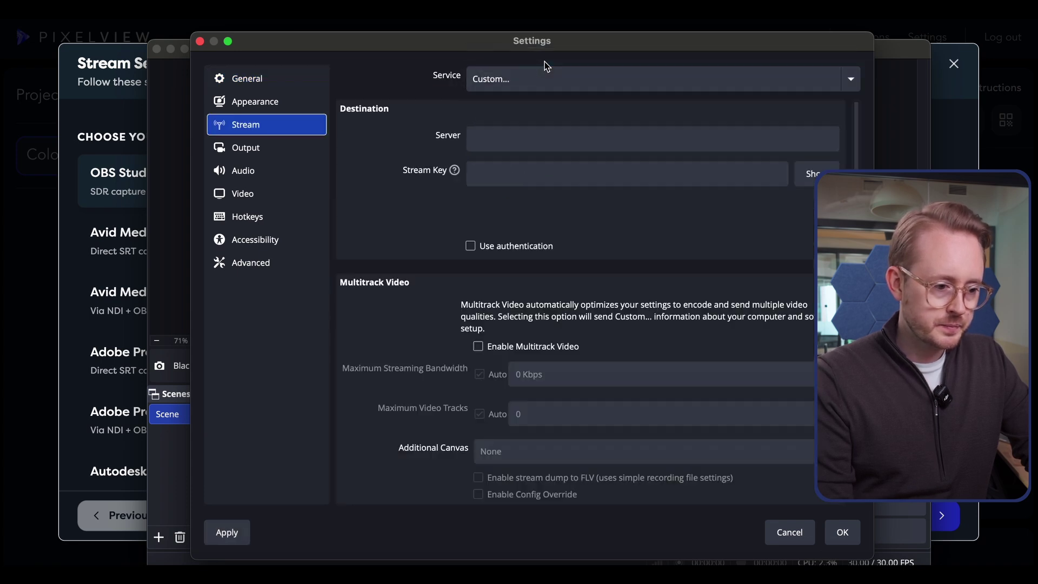
click(517, 142)
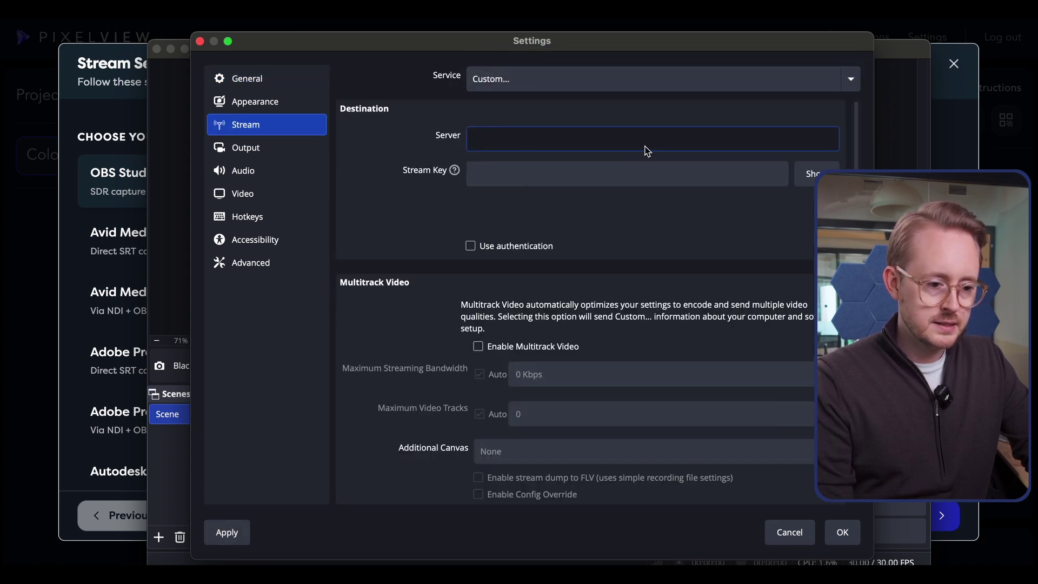
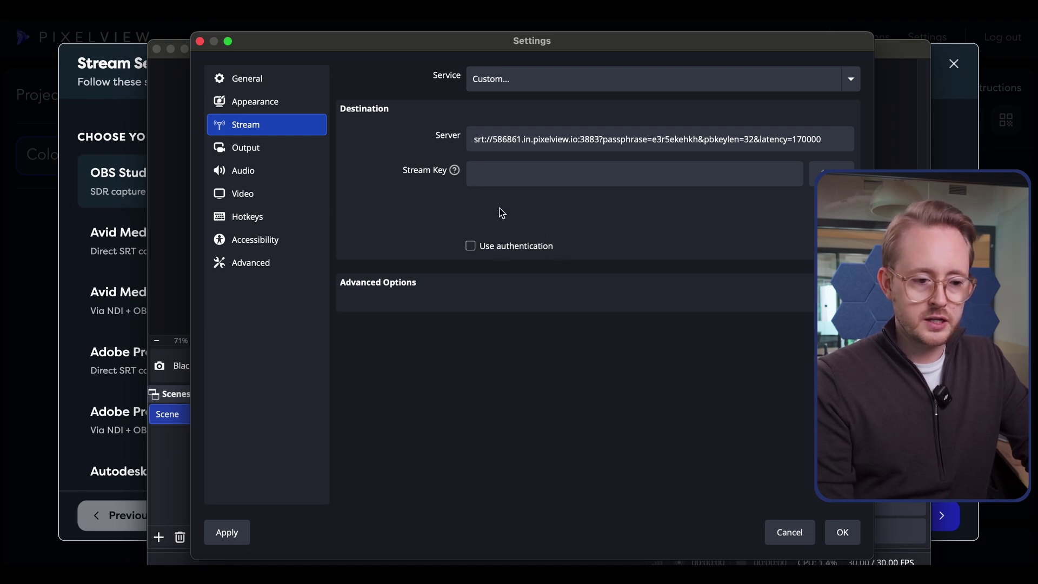
double_click(673, 140)
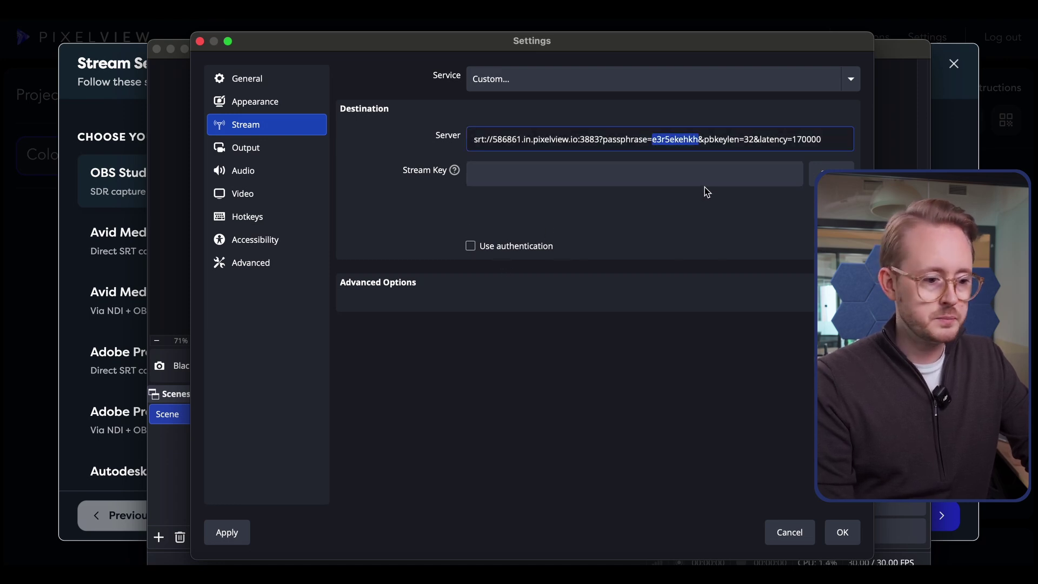
click(706, 203)
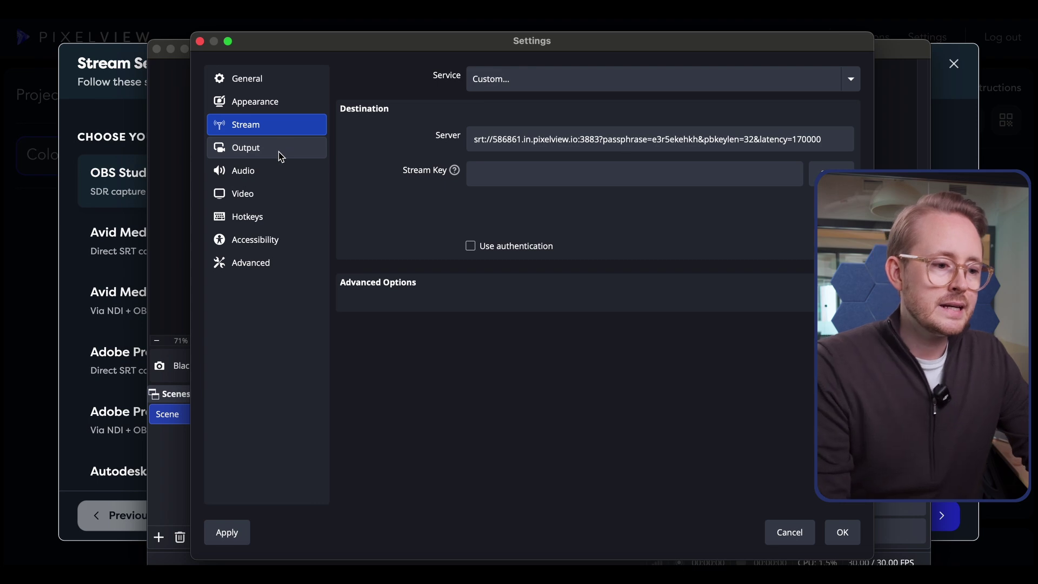
click(278, 151)
Step: Switch Output Mode to Advanced and choose the Apple VT HEVC Hardware Encoder
click(637, 79)
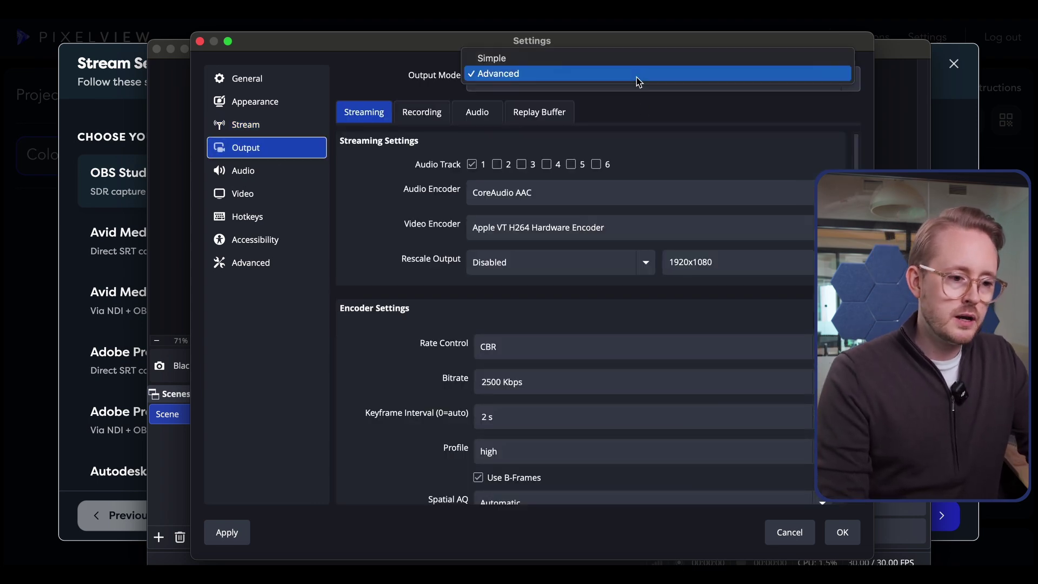
click(634, 64)
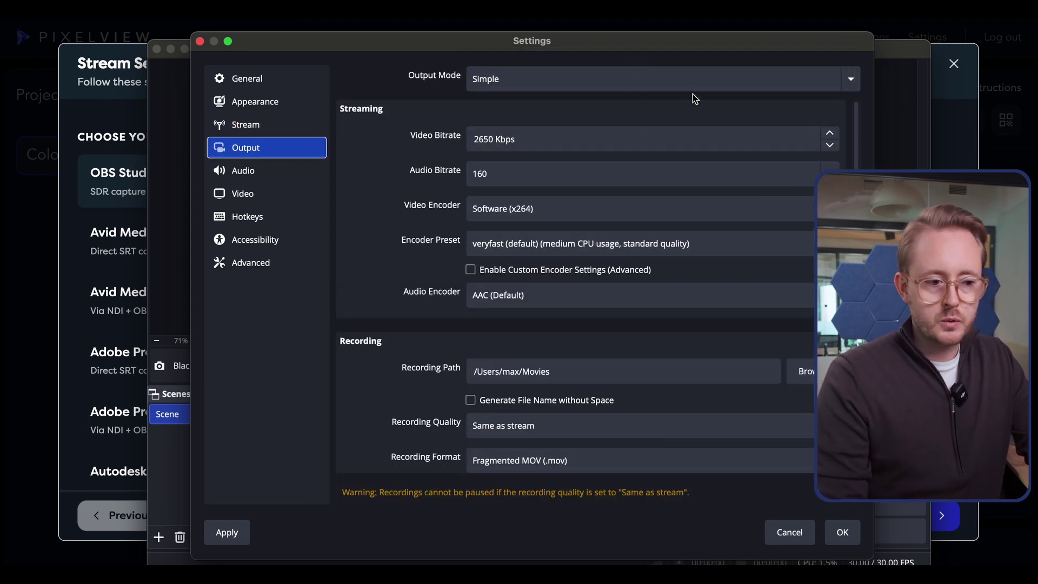
click(550, 87)
click(549, 87)
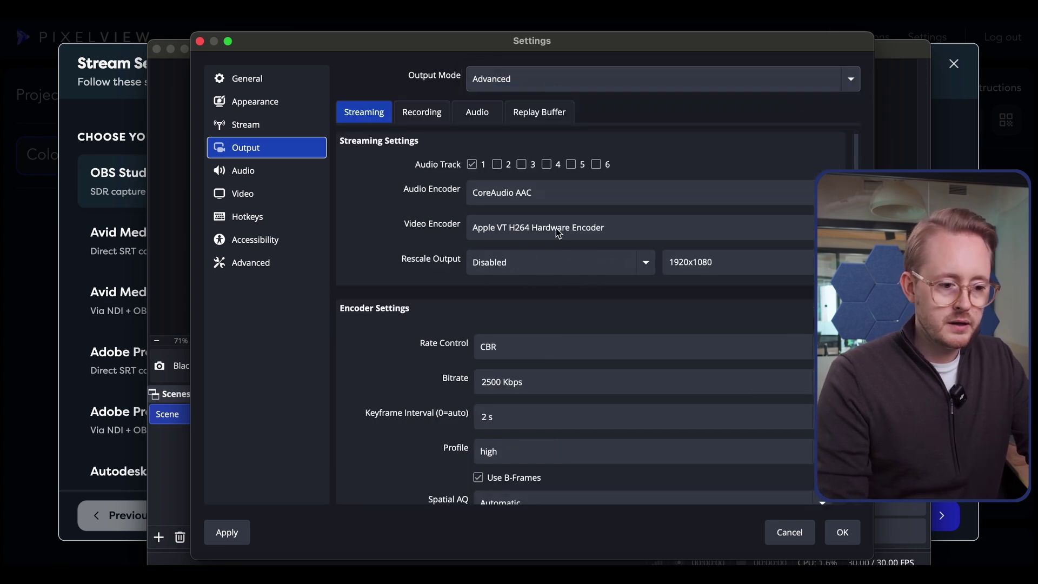
click(558, 234)
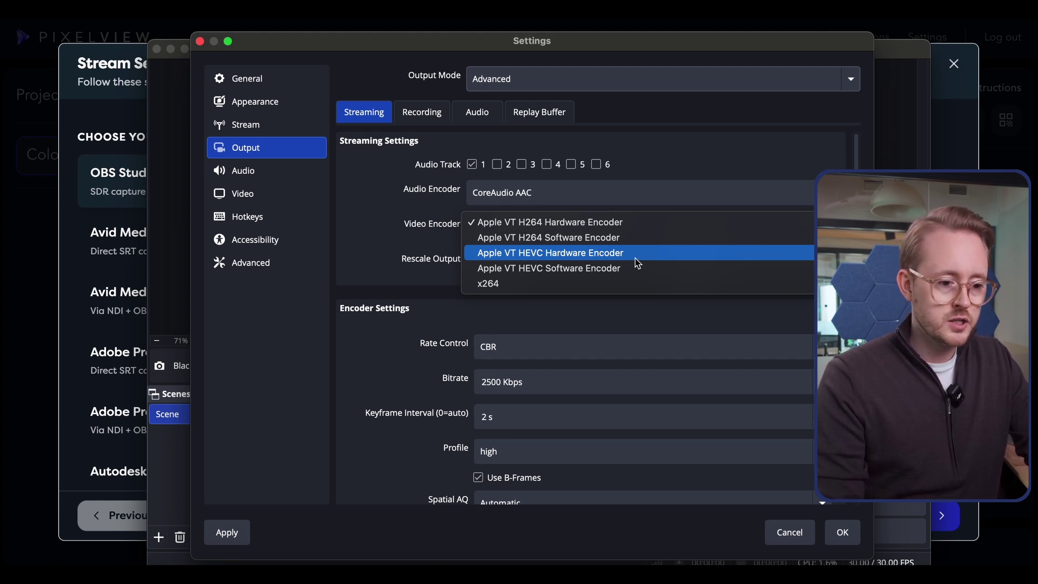
click(590, 255)
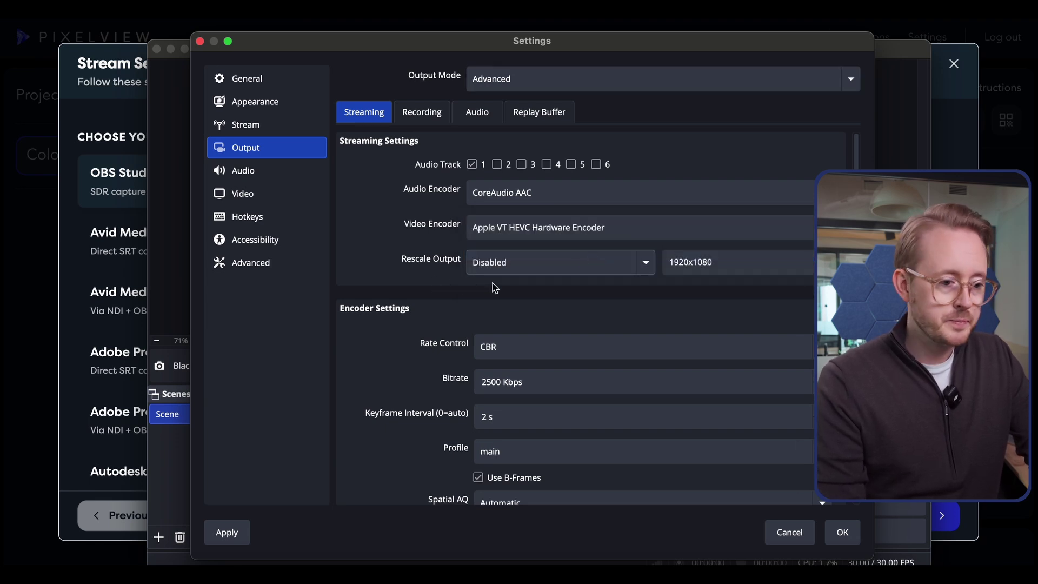
click(574, 236)
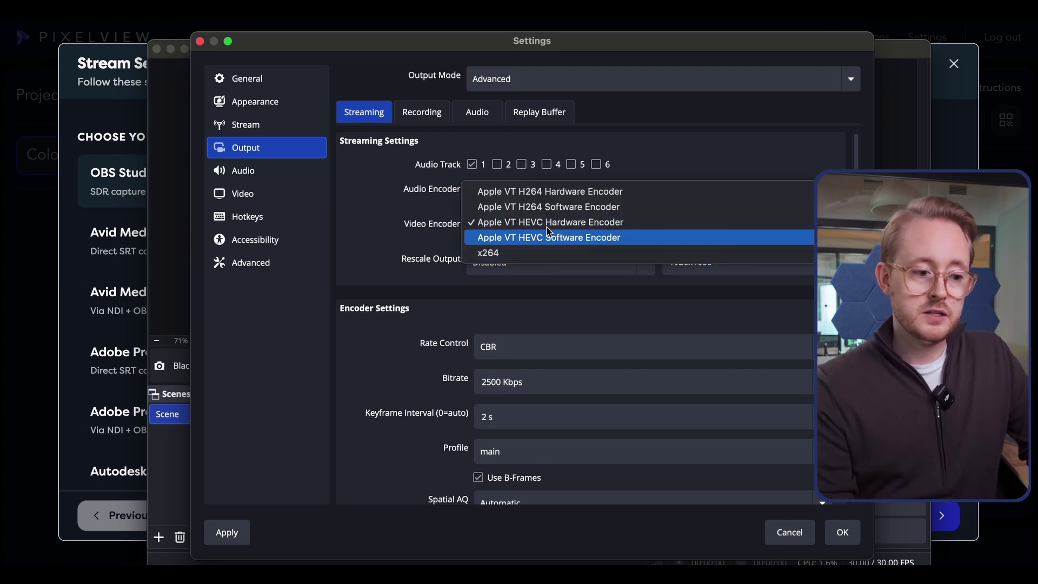
click(376, 256)
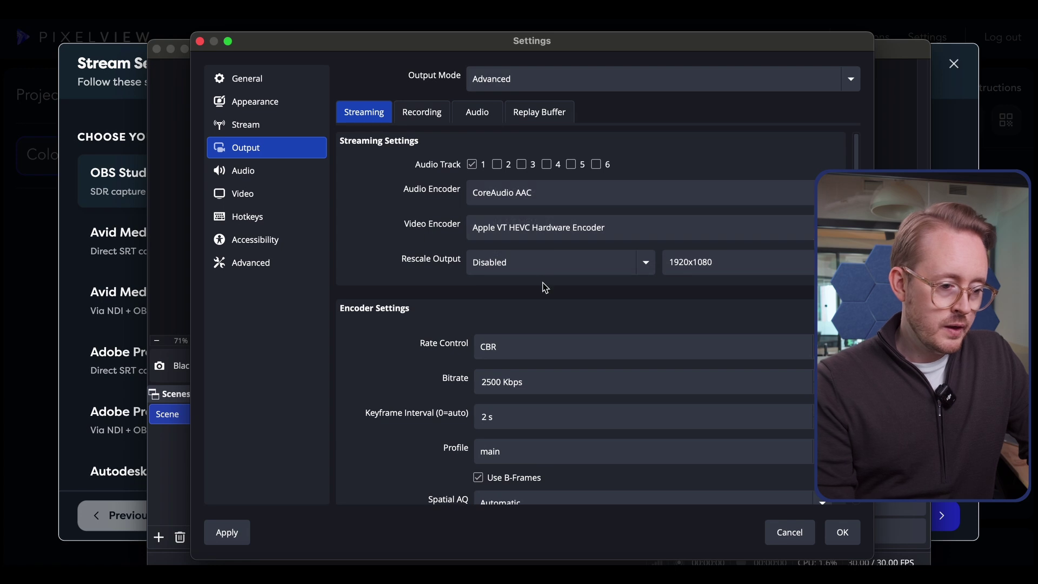
scroll(543, 286, down, 2)
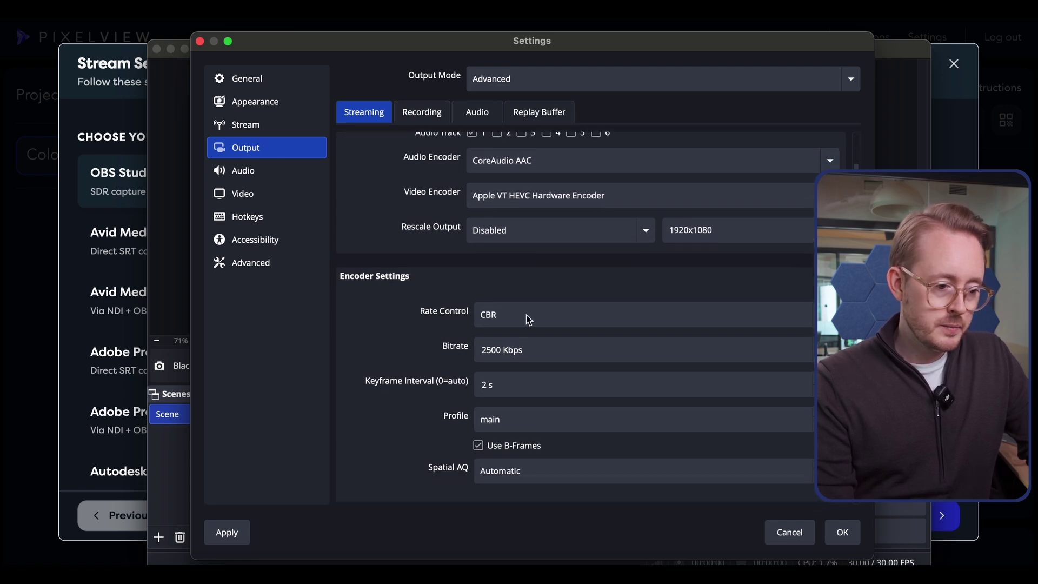
click(544, 351)
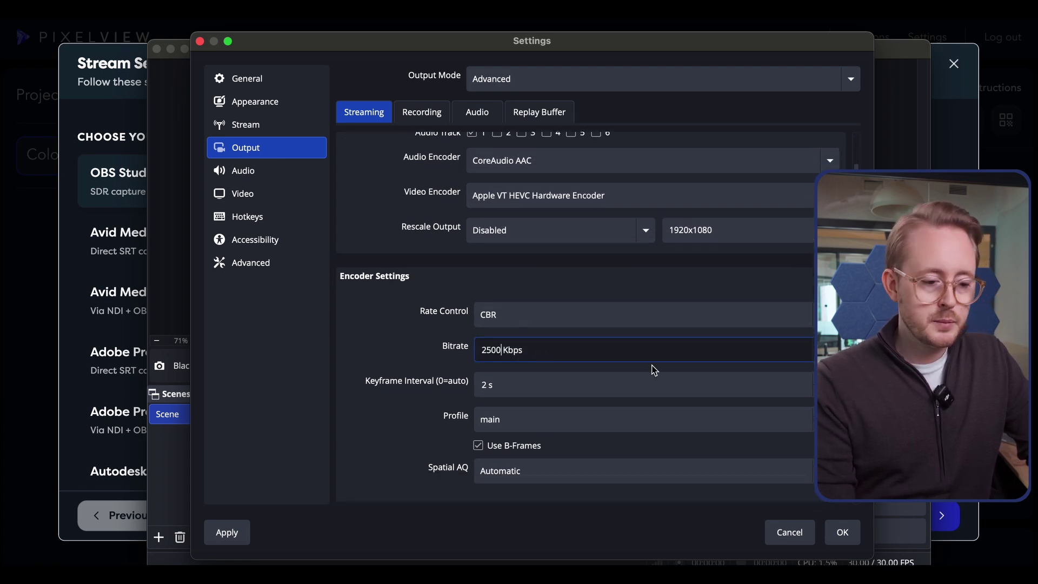
Step: Set the bitrate to 8000 Kbps and the keyframe interval to 1 s
key(ctrl+a)
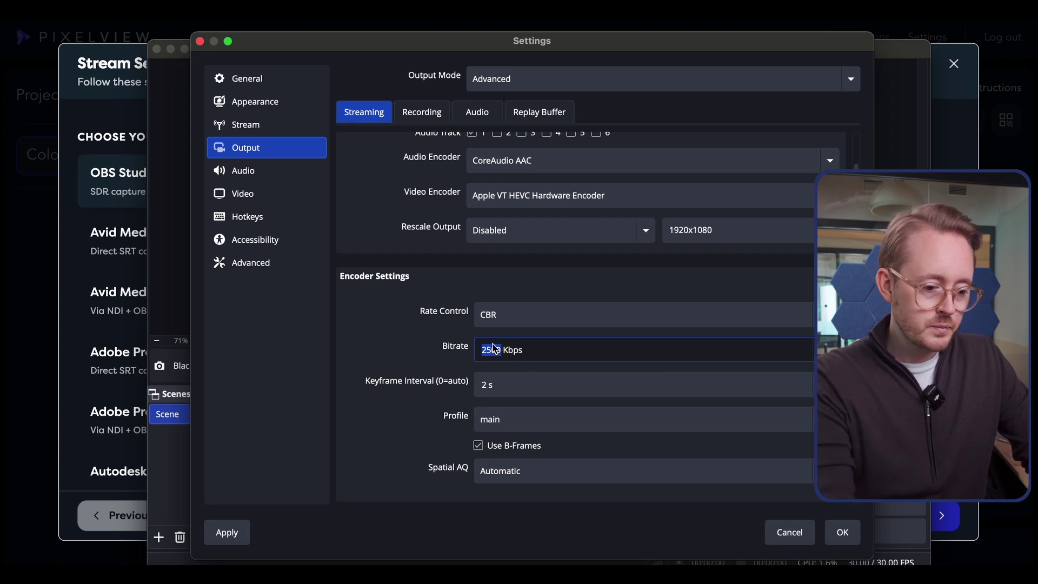
text(800)
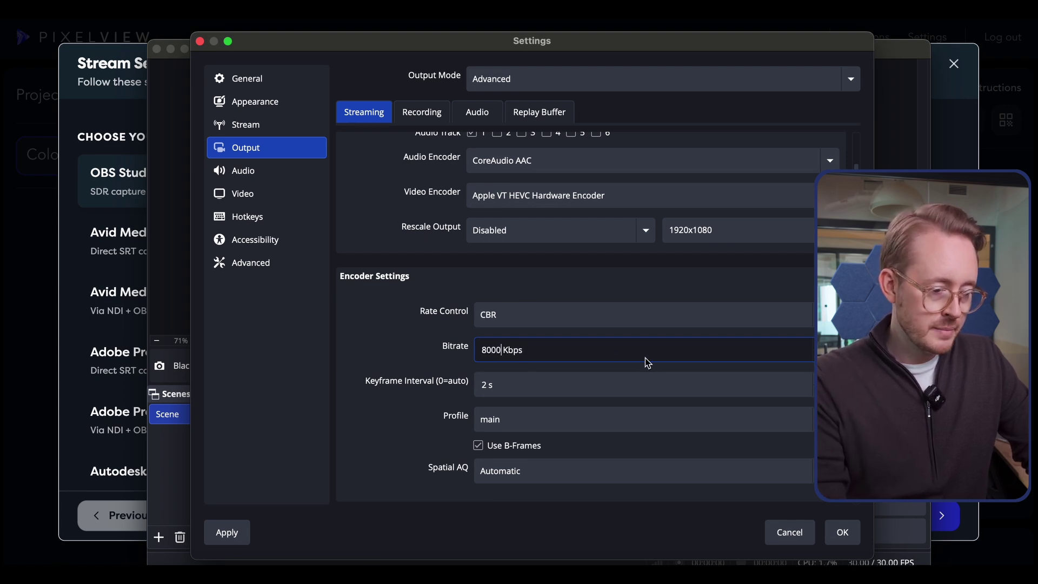
key(Tab)
text(1)
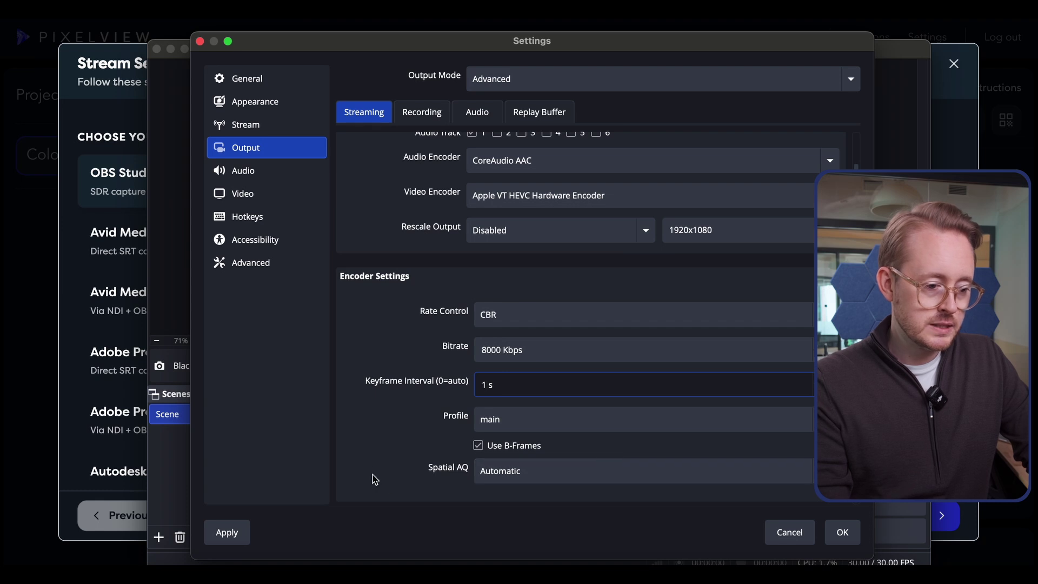
click(377, 471)
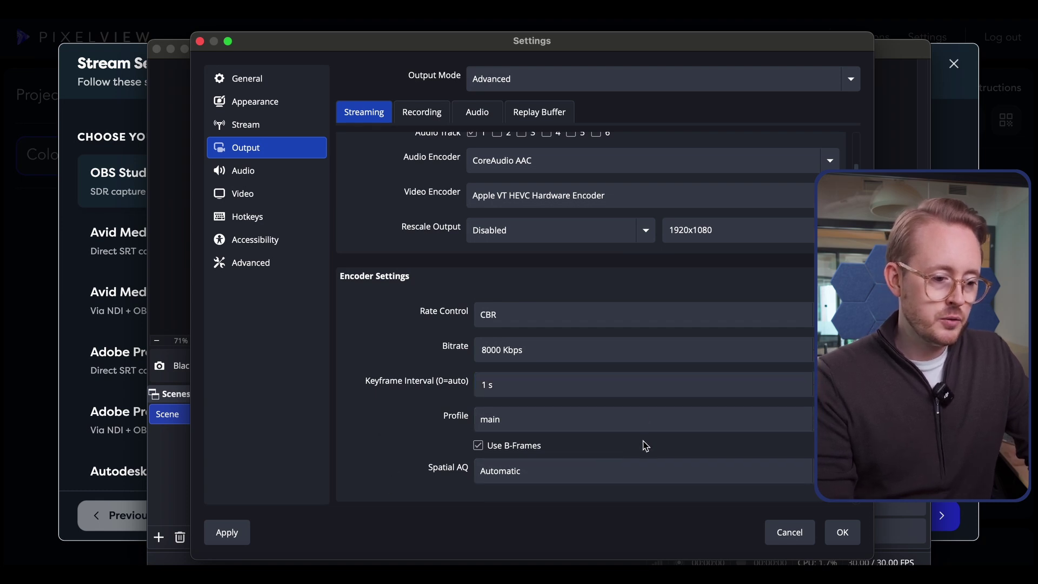
Step: Choose the main 4:2:2 10 encoder profile
click(637, 422)
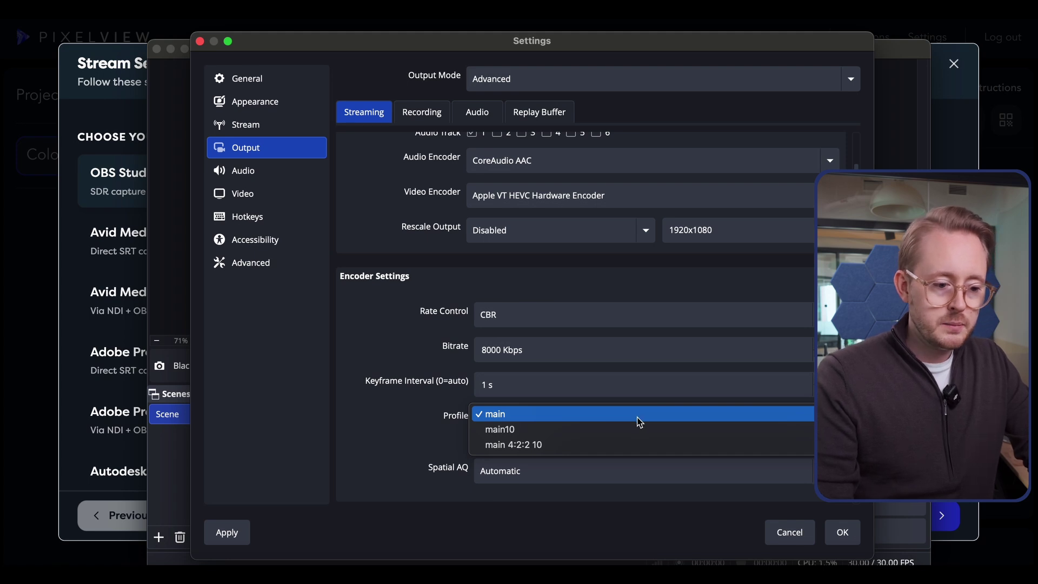
click(576, 450)
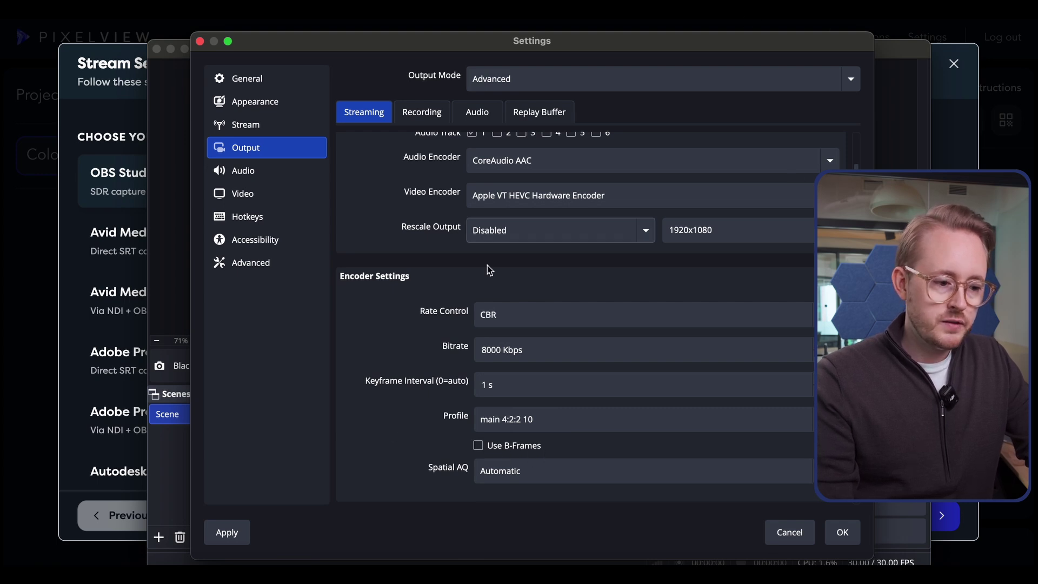
scroll(374, 403, up, 2)
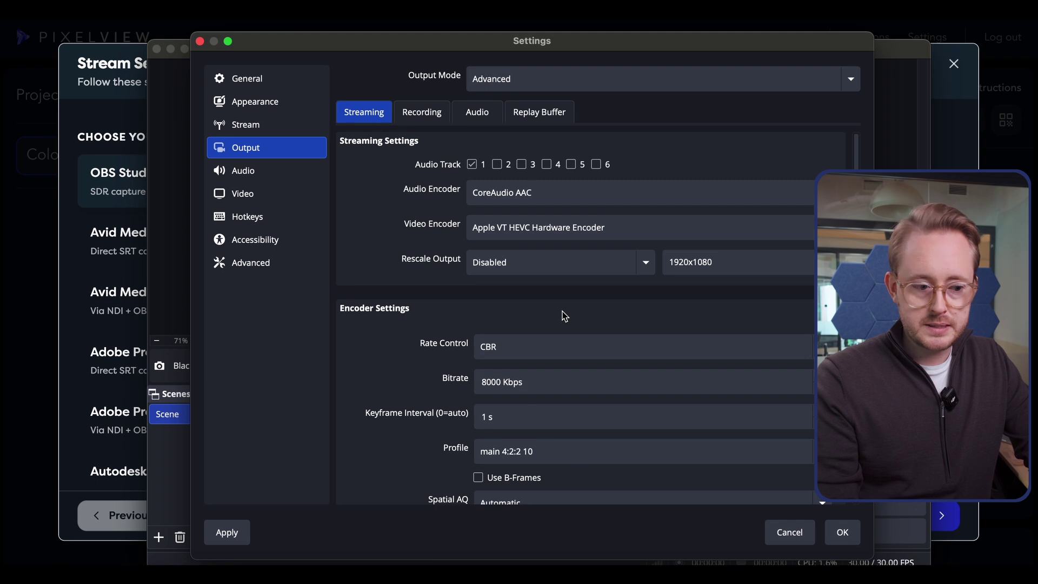
scroll(380, 330, down, 2)
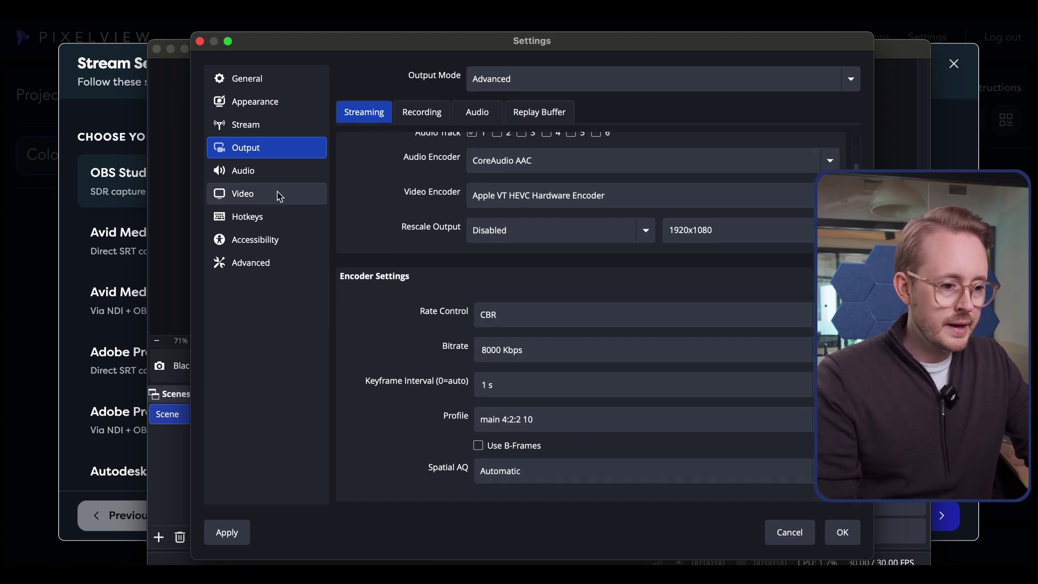
Step: Set the streaming audio encoder on the Output page to FFmpeg Opus
click(277, 172)
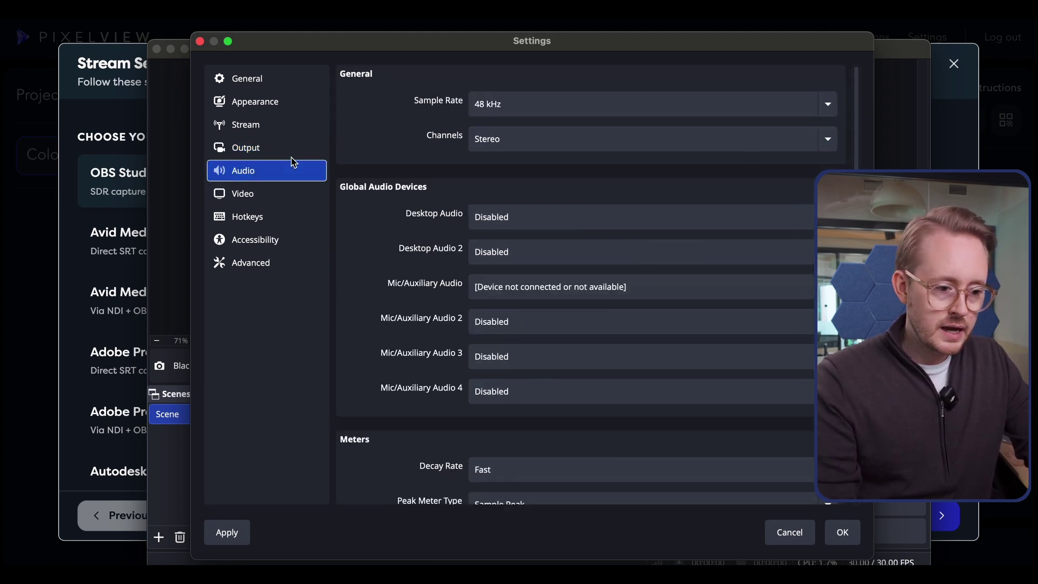
click(287, 149)
scroll(439, 327, up, 2)
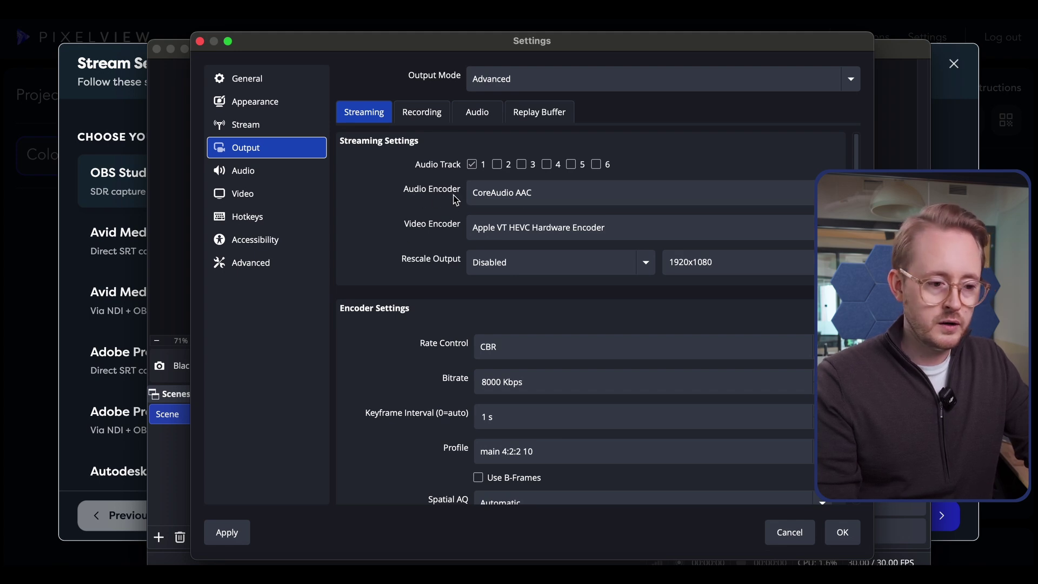
click(576, 194)
key(Escape)
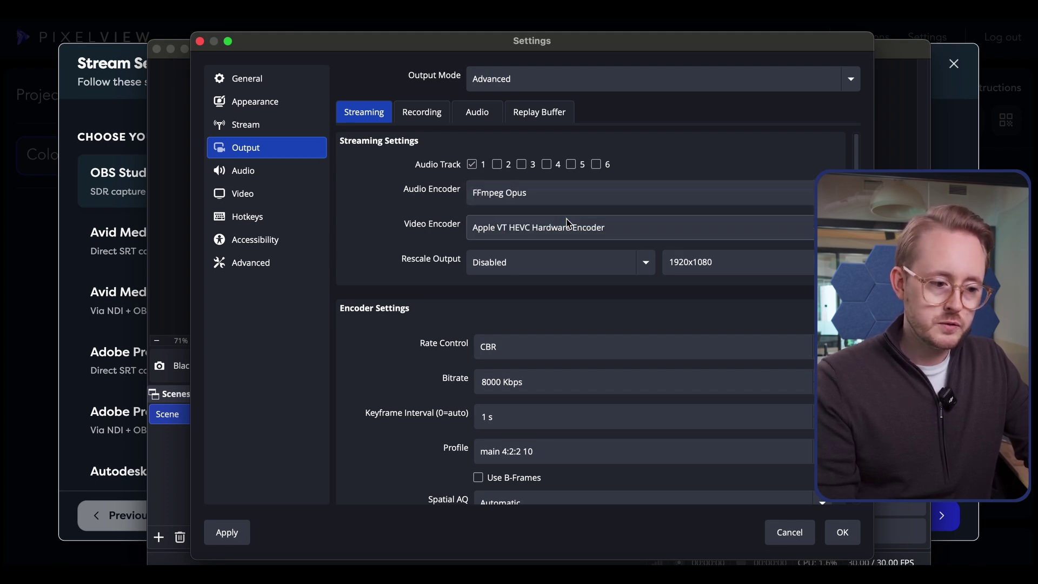
click(487, 193)
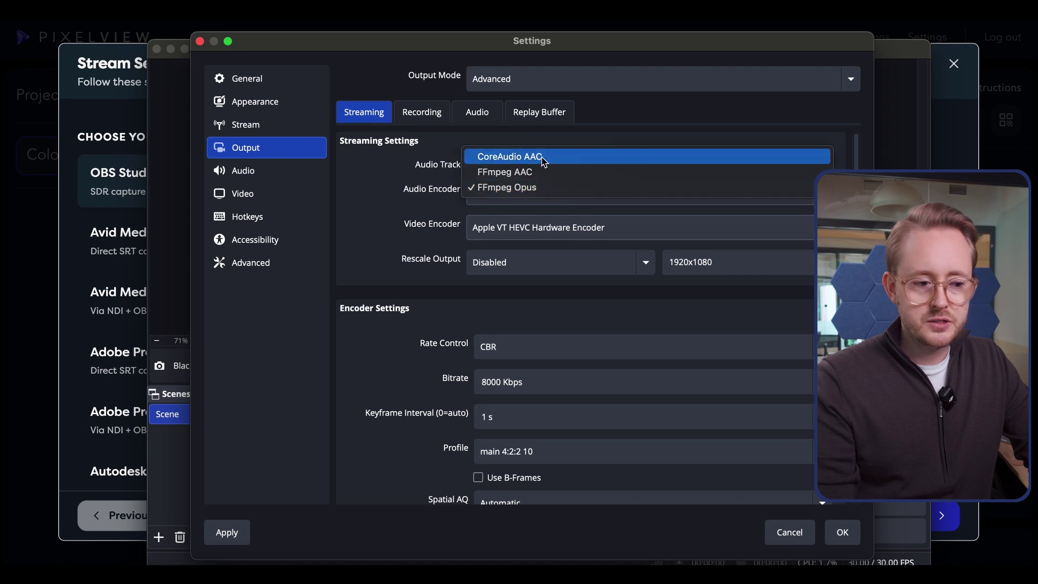
click(559, 189)
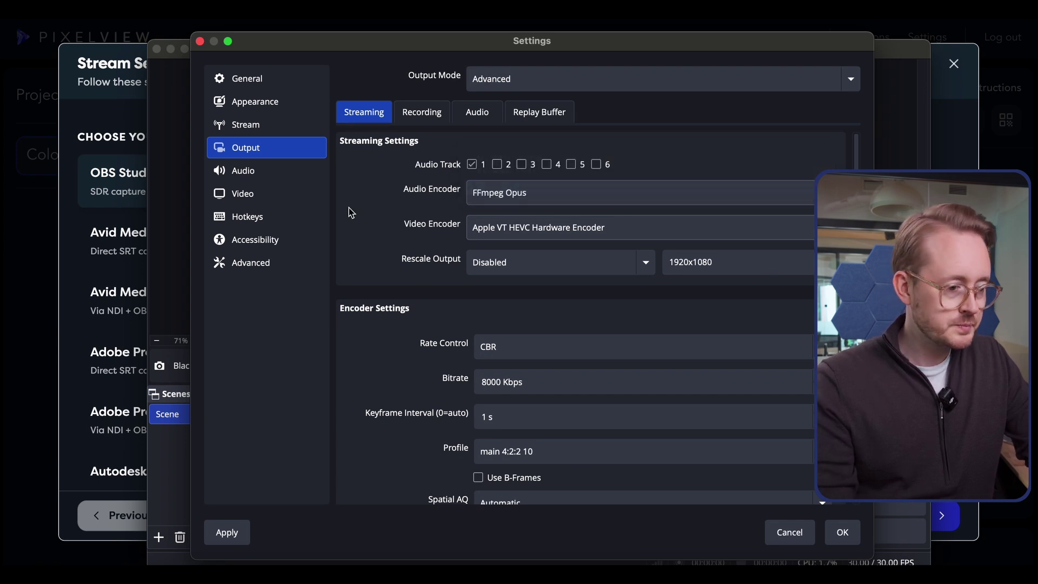
click(276, 171)
click(283, 194)
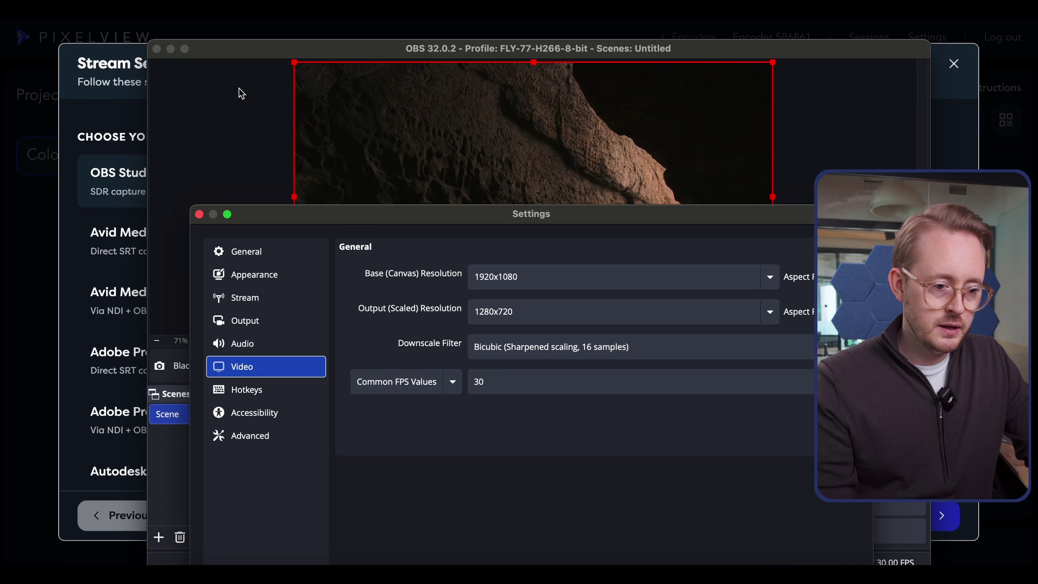
Step: Set the scaled output resolution to 1920x1080 and the frame rate to 25 PAL
drag(773, 217, 789, 26)
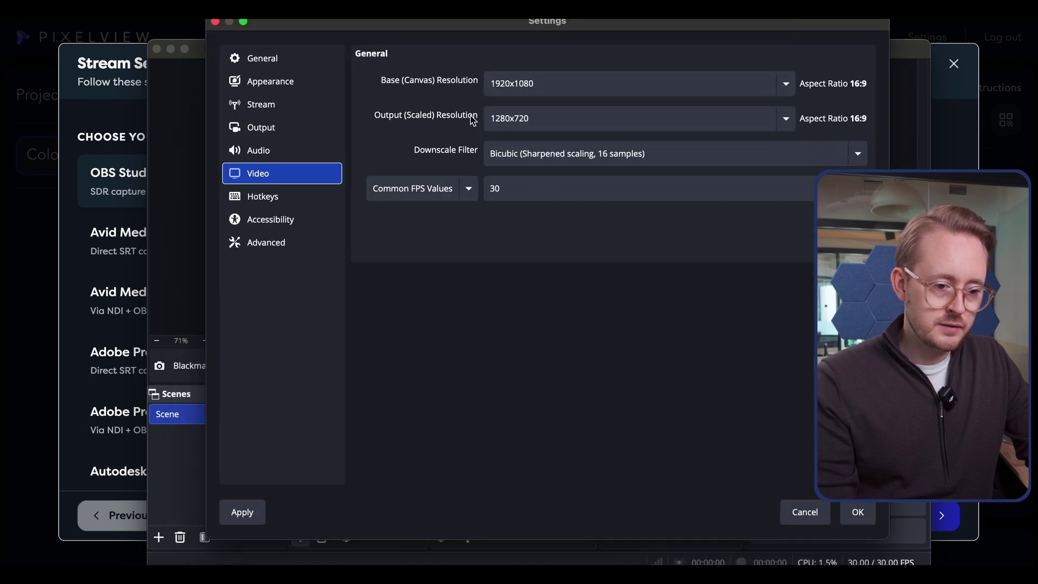
click(786, 118)
click(672, 140)
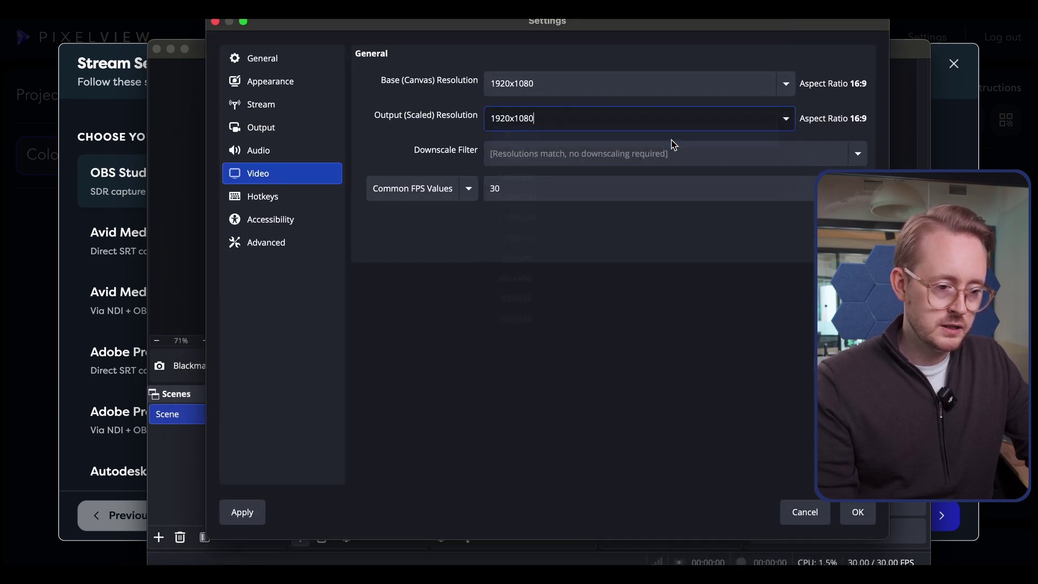
click(694, 197)
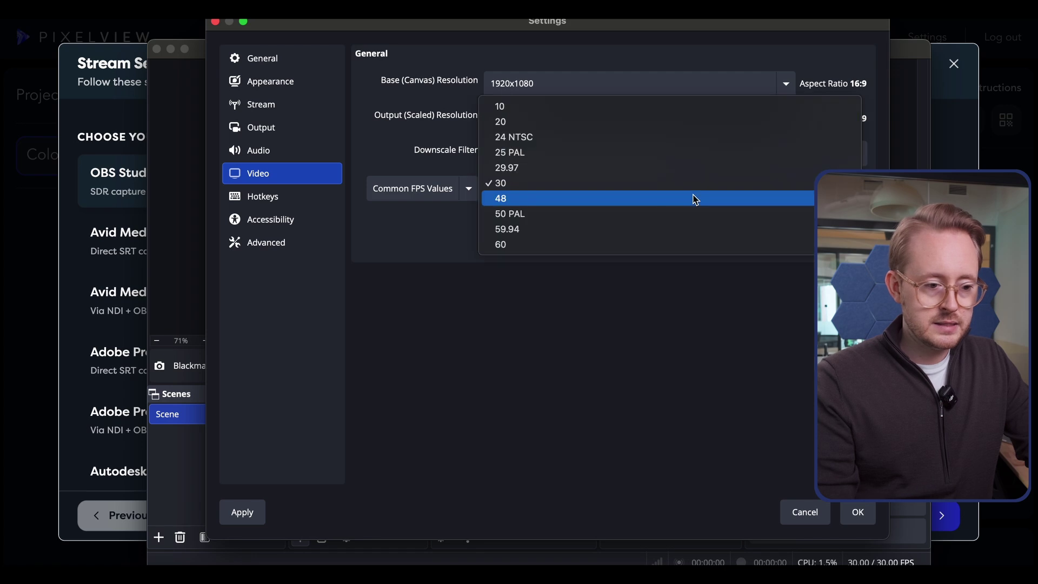
click(664, 154)
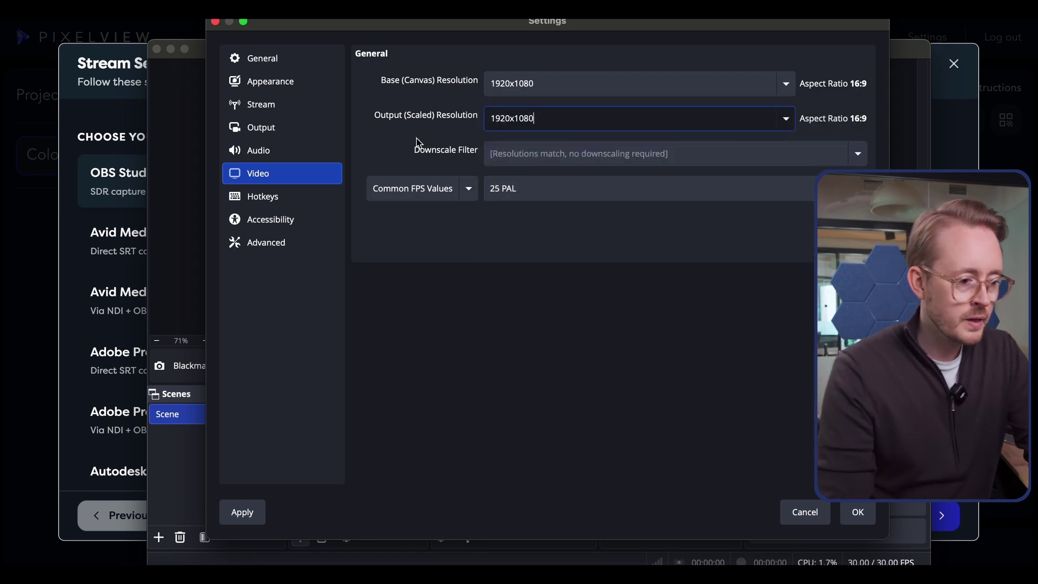
click(304, 243)
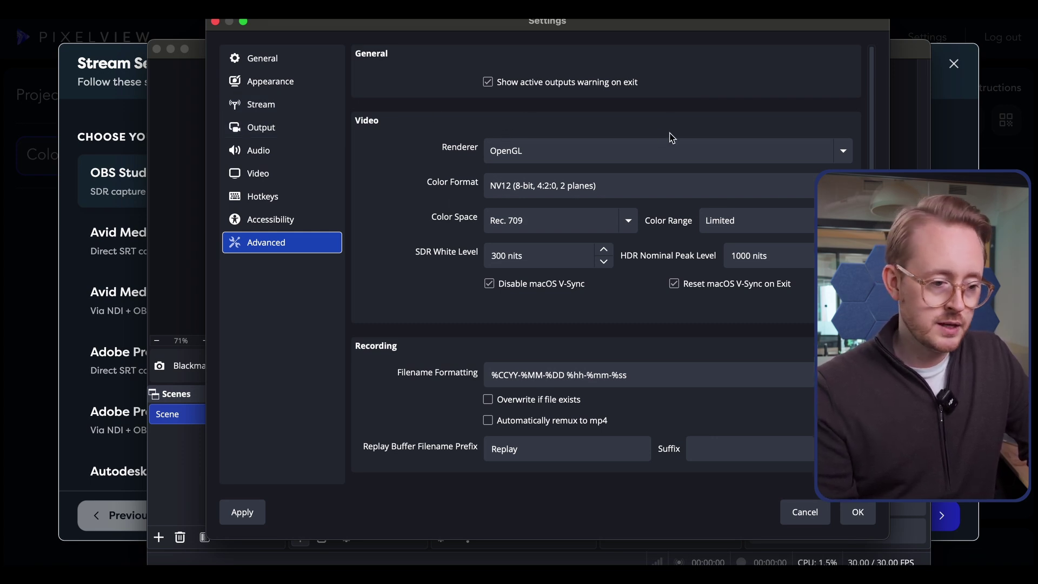
Step: Change the colour format to P216 16-bit 4:2:2, keeping the Rec. 709 colour space
click(583, 187)
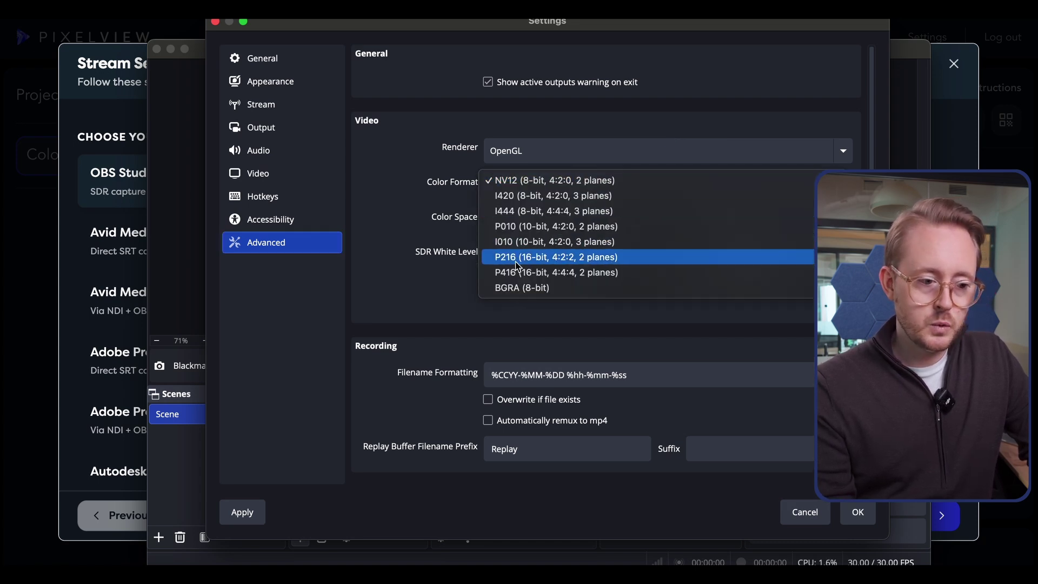
click(569, 267)
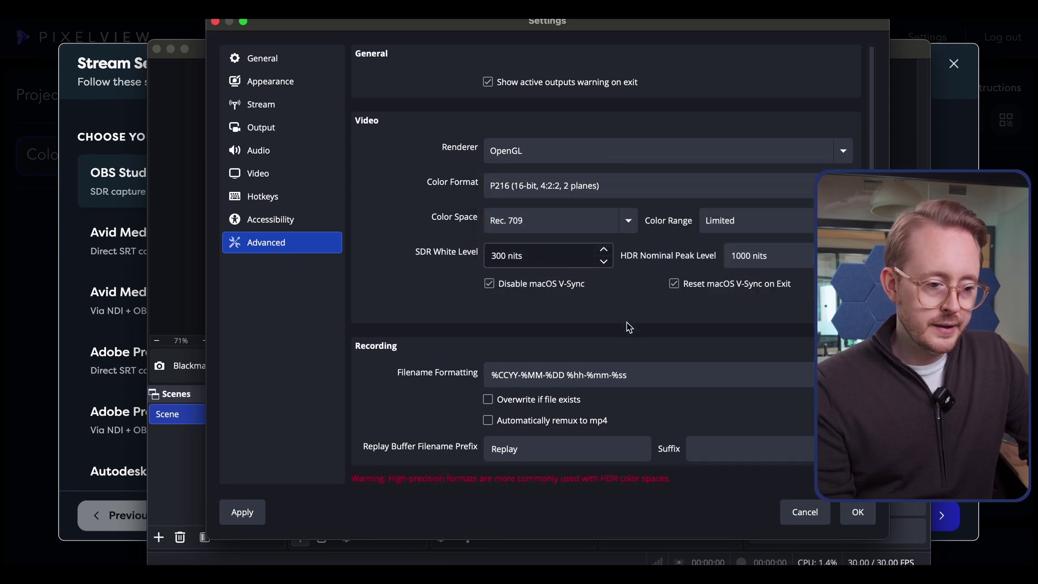
click(539, 233)
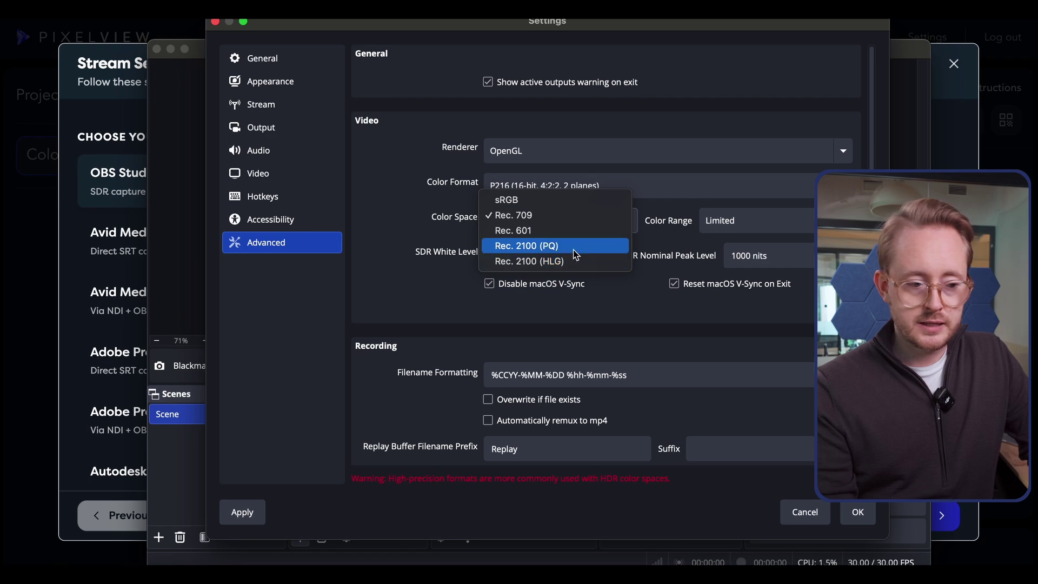
click(380, 262)
Step: Save the settings, start streaming to Pixelview and dismiss the setup guide
click(856, 512)
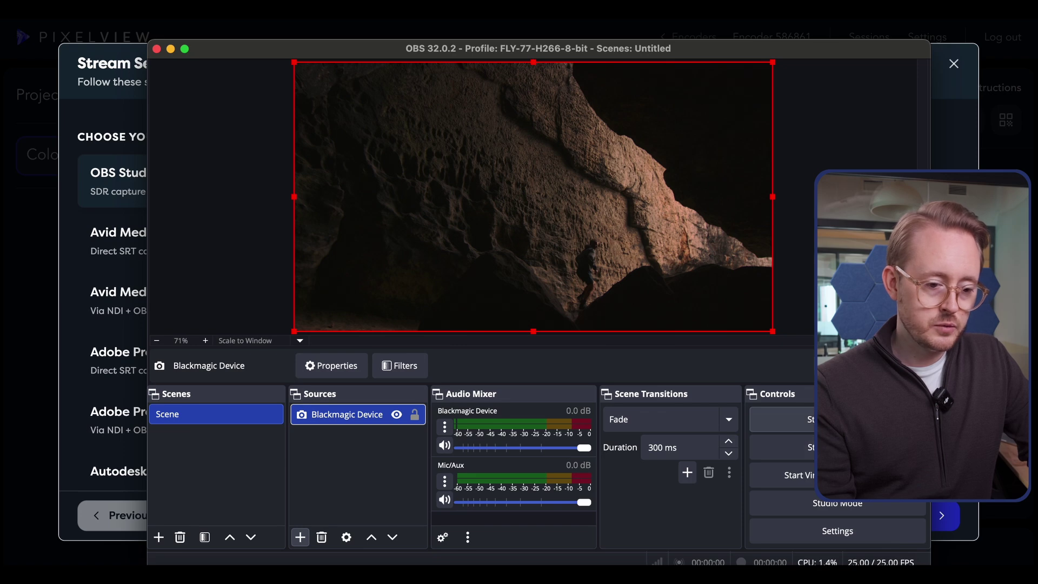
click(837, 420)
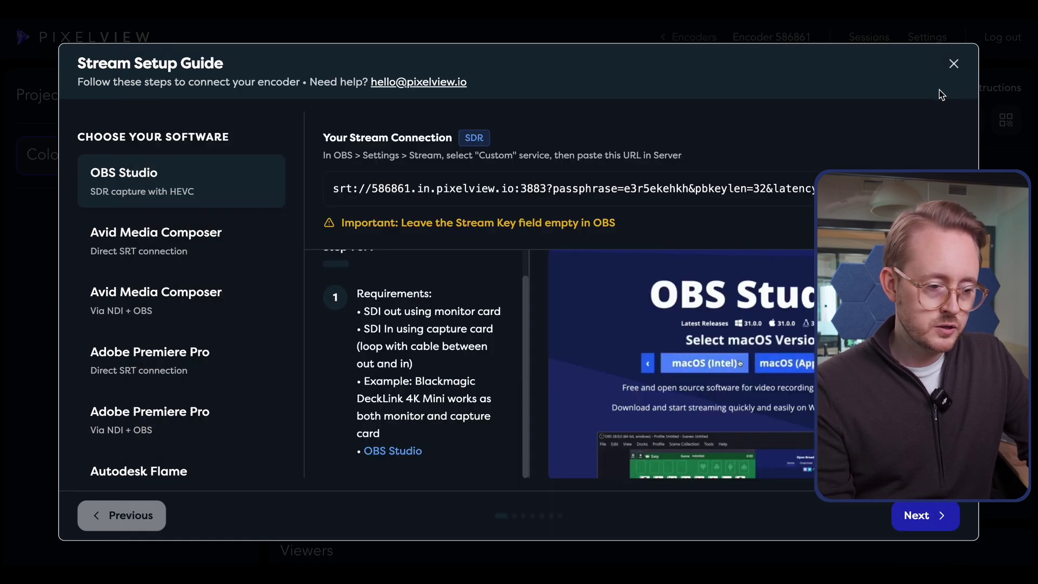
click(951, 65)
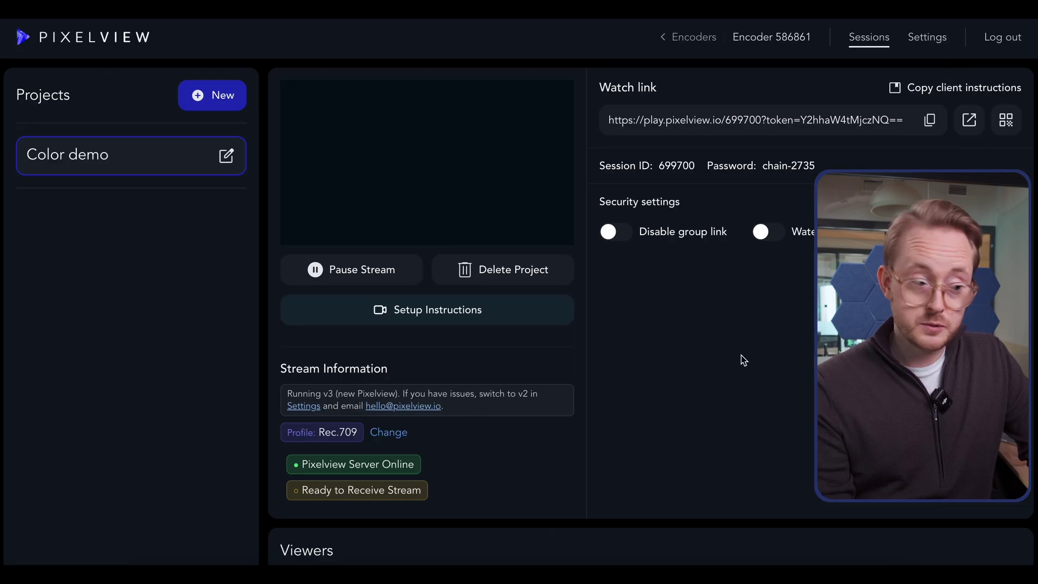
Step: Verify Pixelview receives HEVC 1920x1080 at 25 fps with Opus audio, then open the watch page
scroll(786, 342, down, 1)
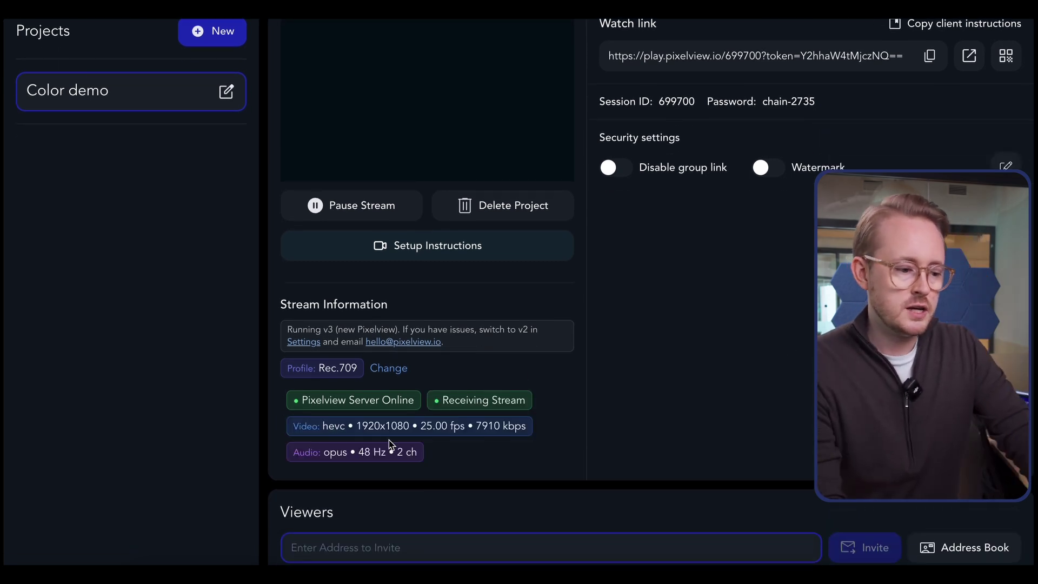
scroll(515, 427, down, 1)
scroll(515, 427, up, 2)
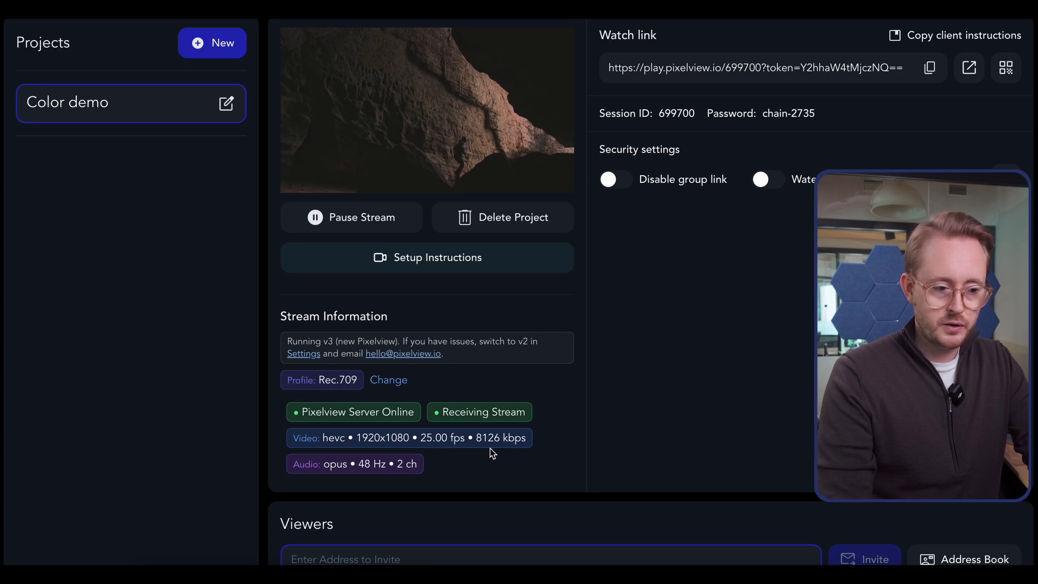
scroll(512, 453, up, 1)
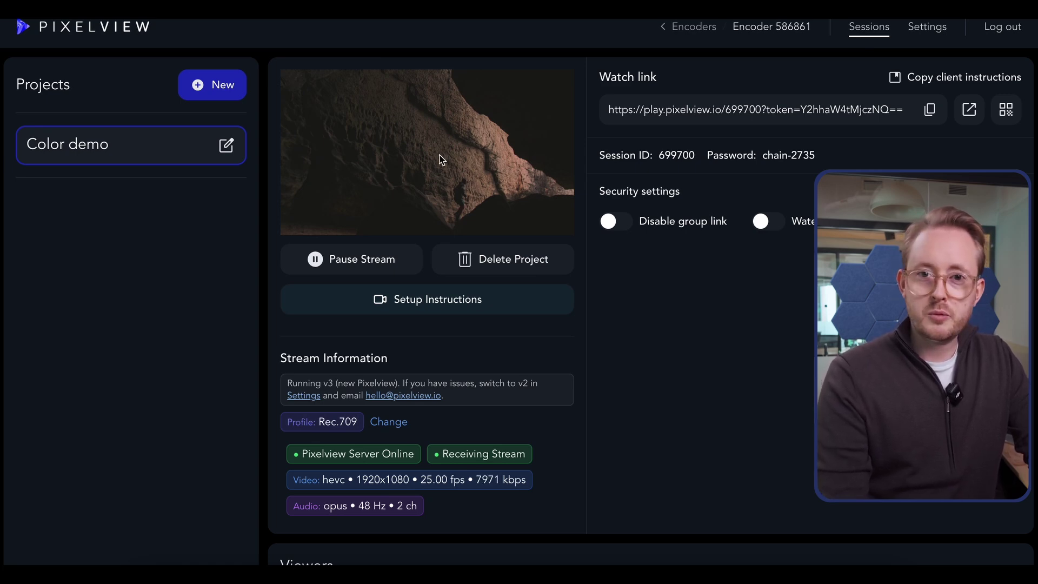
scroll(701, 329, down, 1)
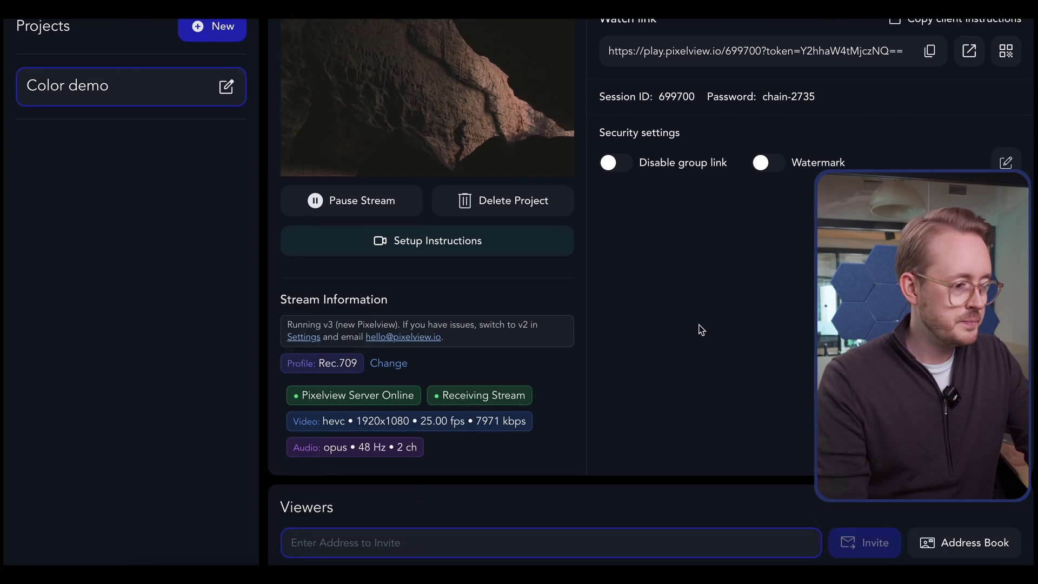
scroll(701, 329, up, 2)
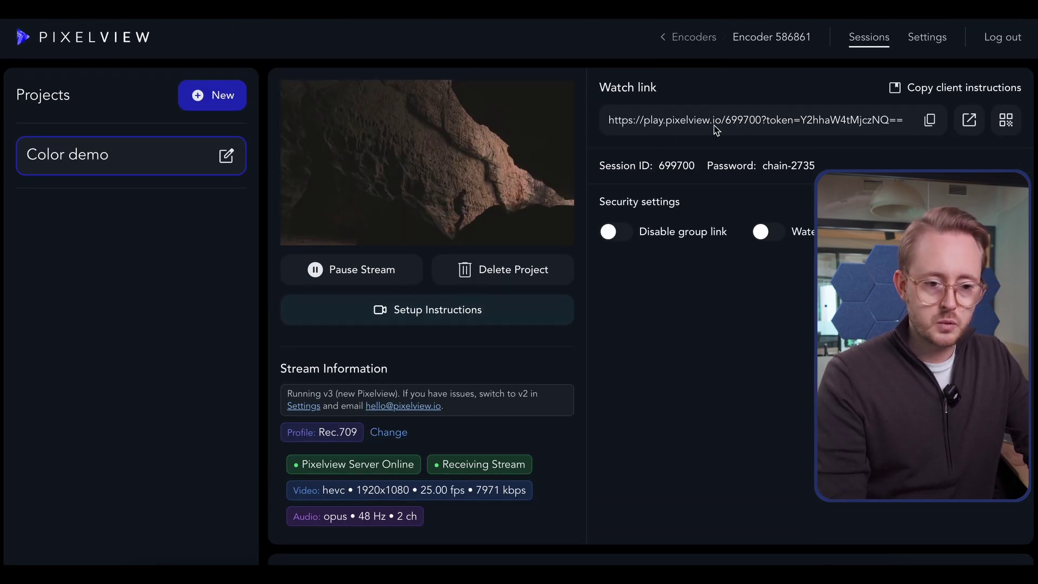
click(970, 131)
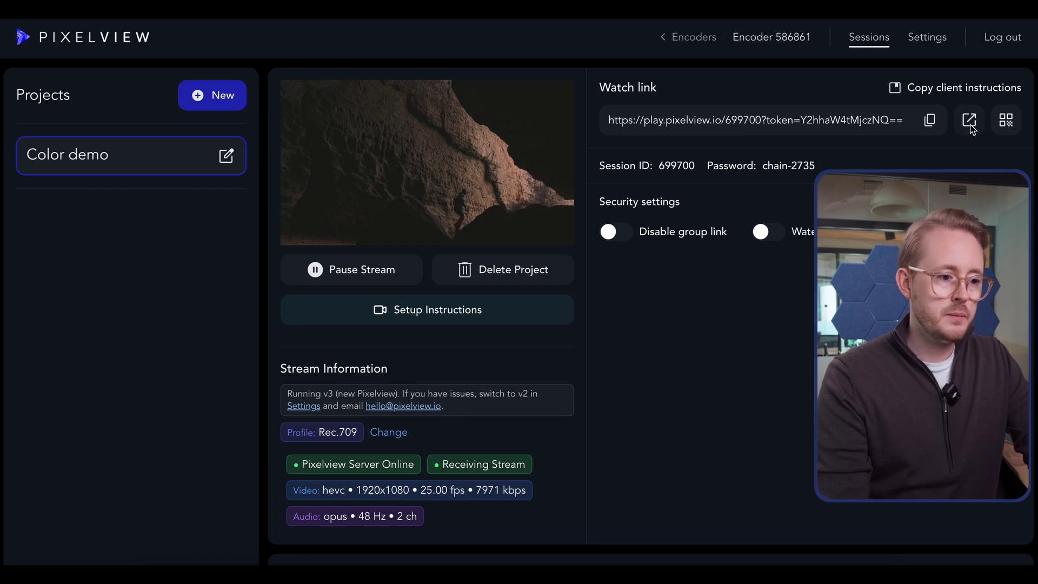
Step: Enter a viewer name to join the Color demo watch page, then switch to DaVinci Resolve
click(600, 287)
text(Max)
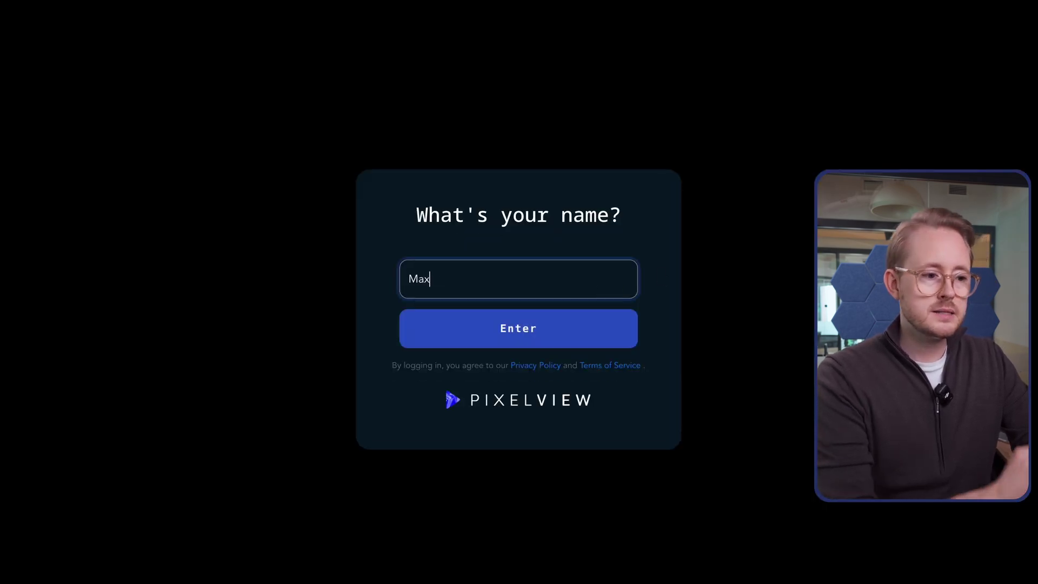
key(Return)
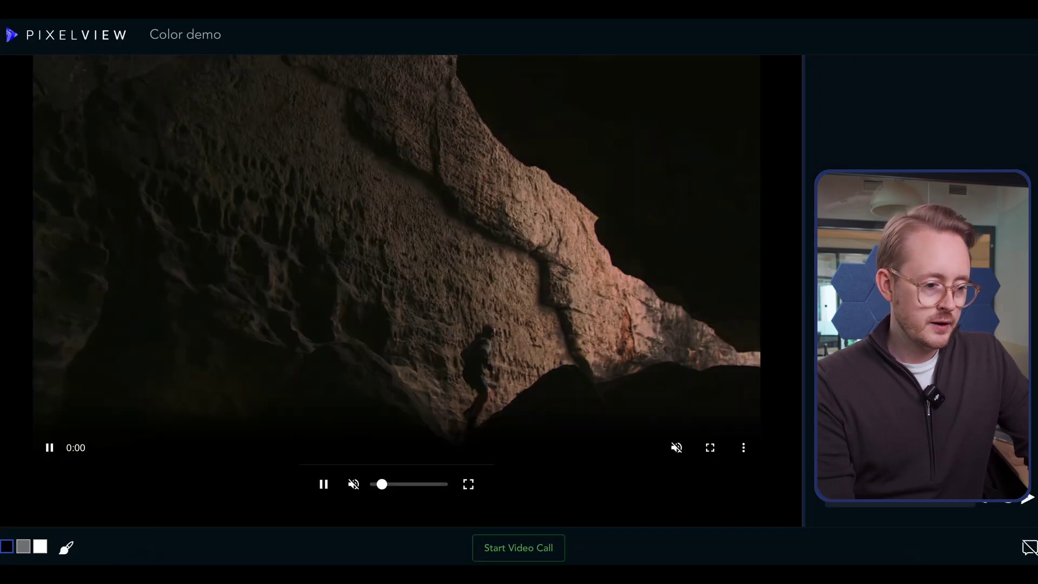
click(776, 575)
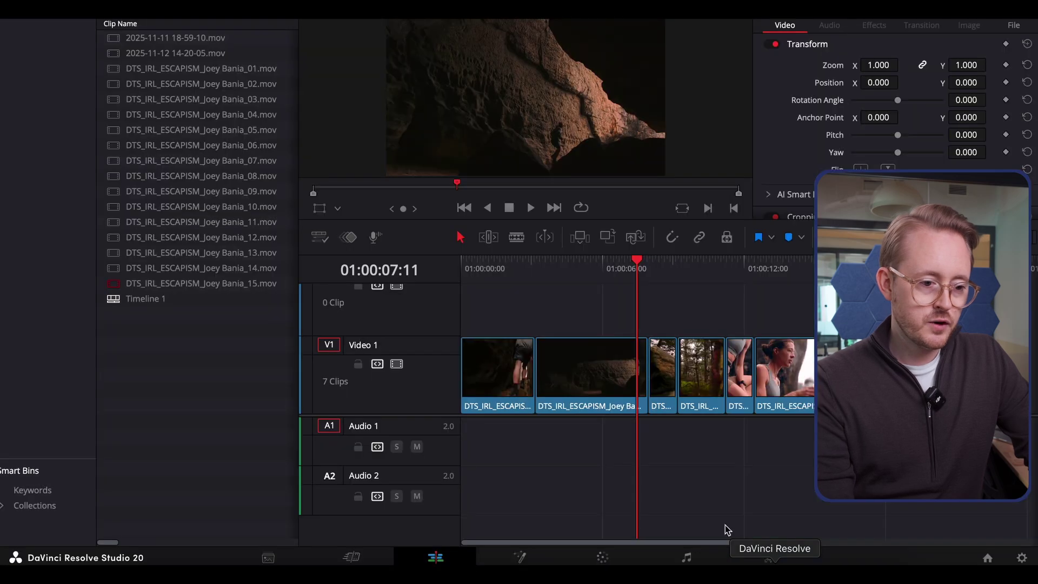
Step: Scrub Resolve's playhead back to 01:00:06:22, then bring OBS and the Pixelview viewer forward
mouse_move(642, 282)
mouse_down()
mouse_move(600, 274)
mouse_move(624, 281)
mouse_up()
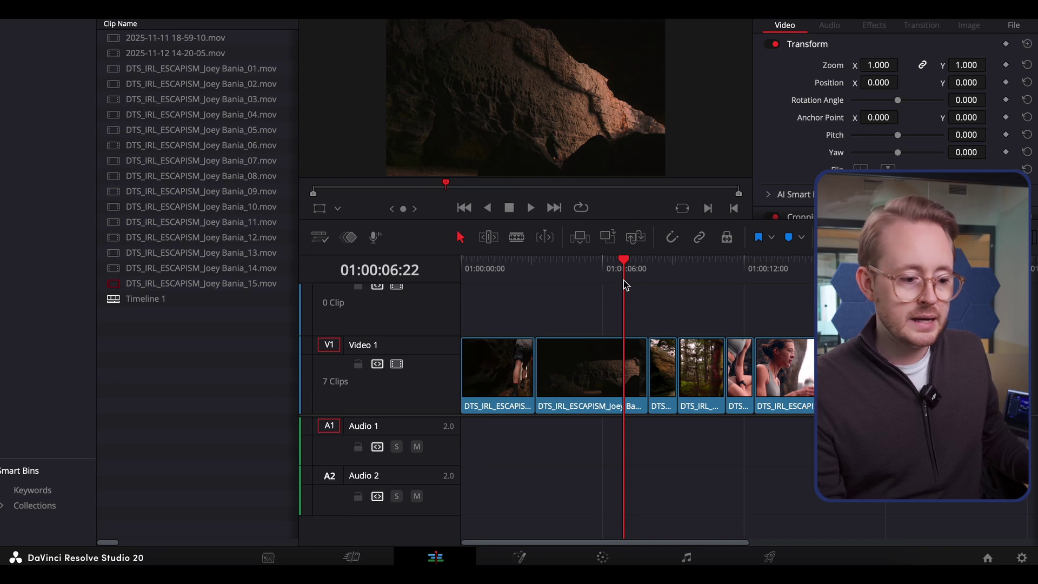
click(420, 574)
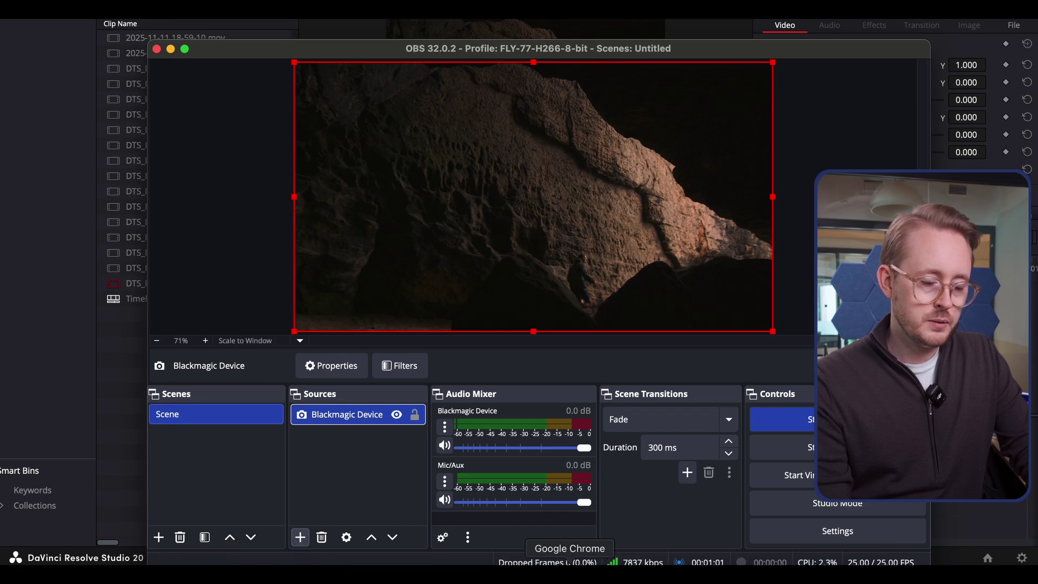
click(569, 574)
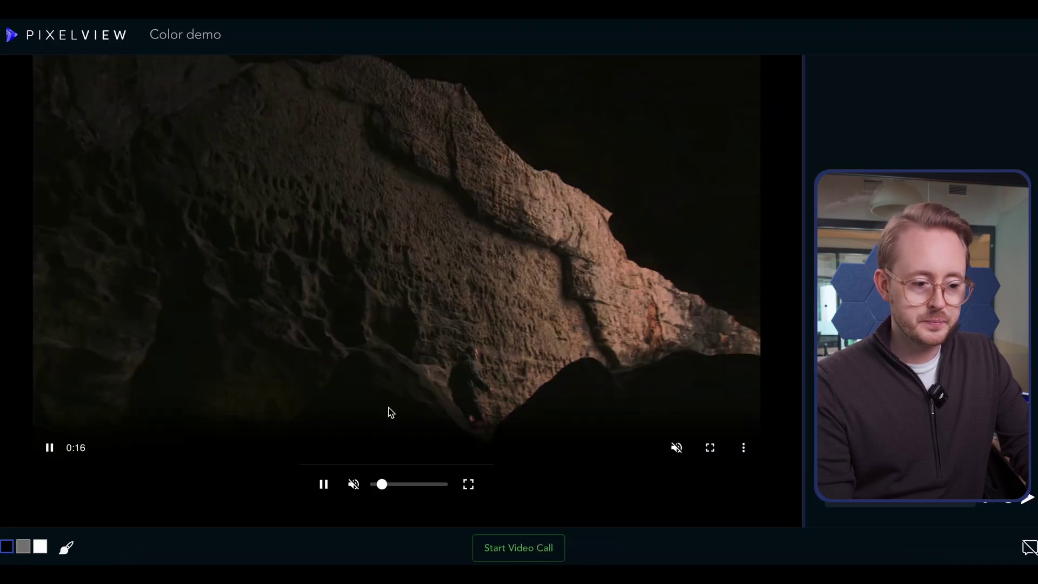